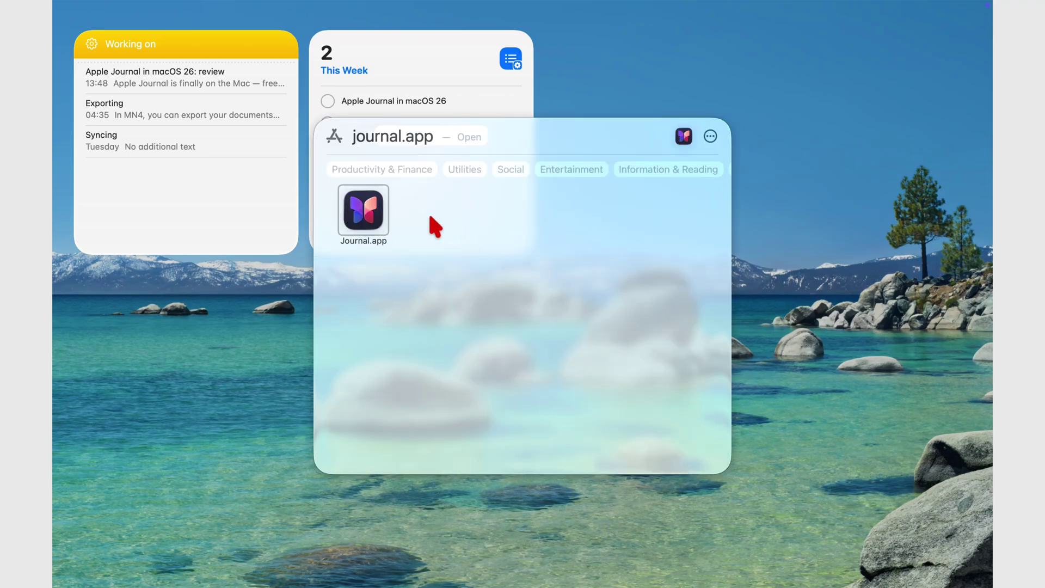
Launch Journal full screen and browse the 12-entry All Entries list back to the top.
click(374, 217)
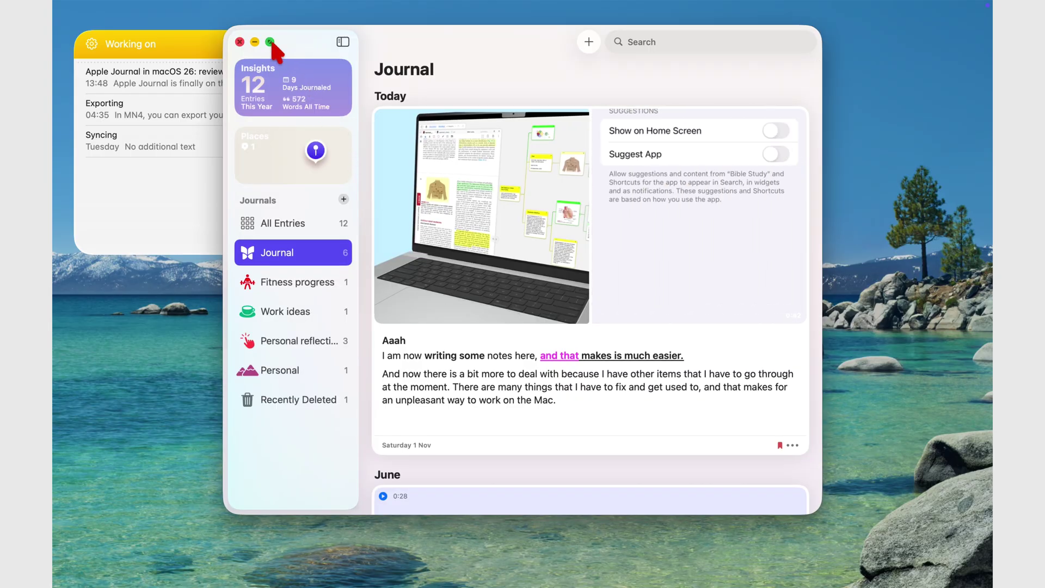
click(270, 42)
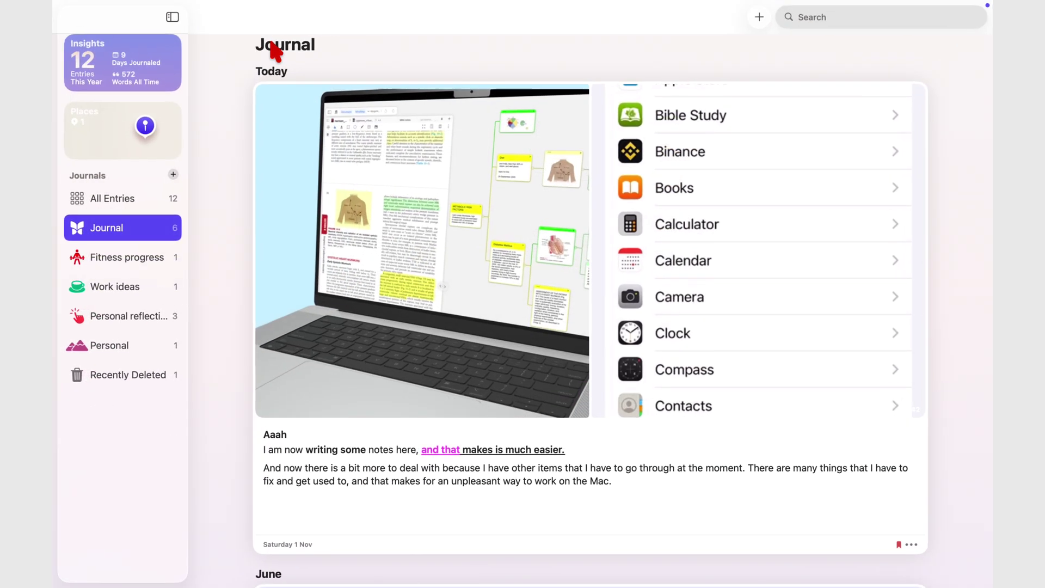
click(121, 198)
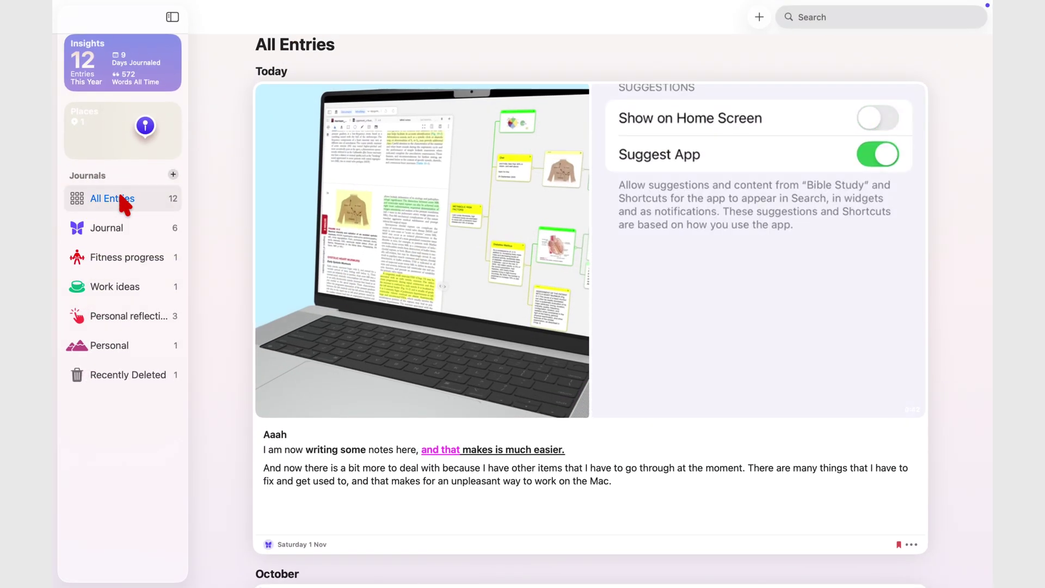
scroll(271, 271, down, 7)
scroll(270, 271, down, 10)
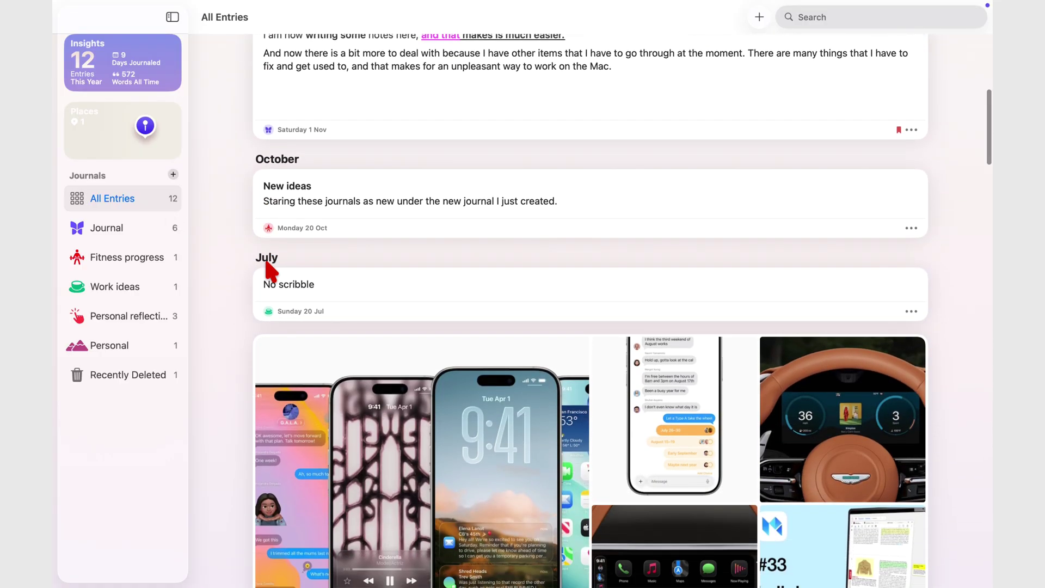
scroll(270, 284, left, 2)
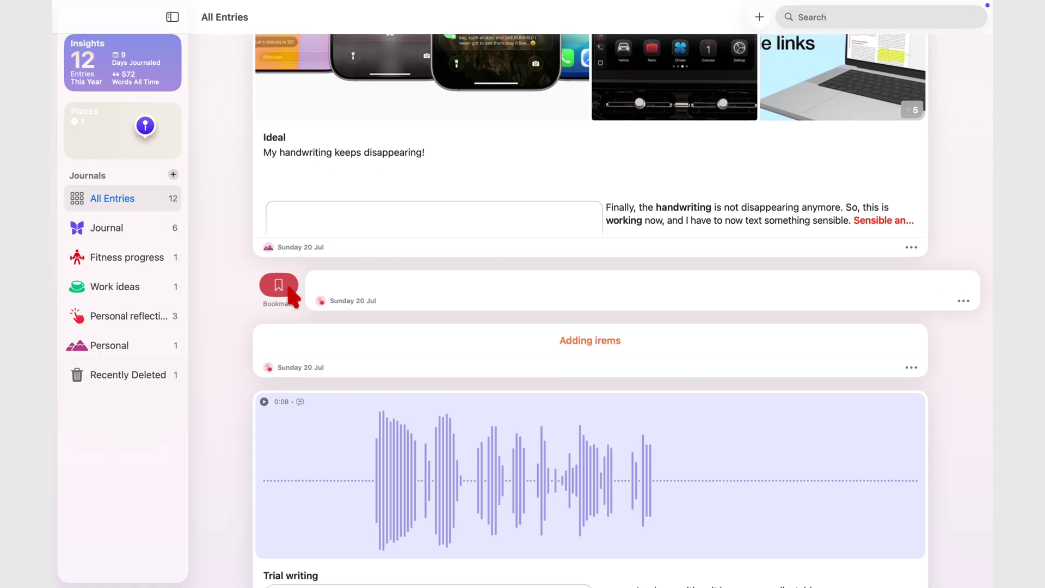
click(279, 283)
scroll(392, 199, up, 15)
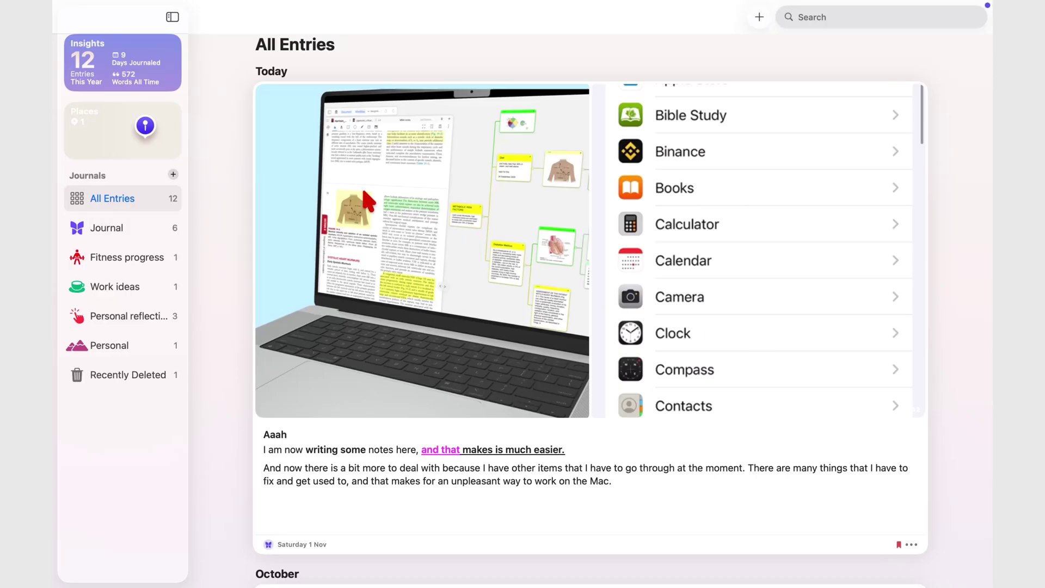
Add a journal named 'Gratitude Journal' with the red colour and family icon.
click(172, 175)
text(Gr)
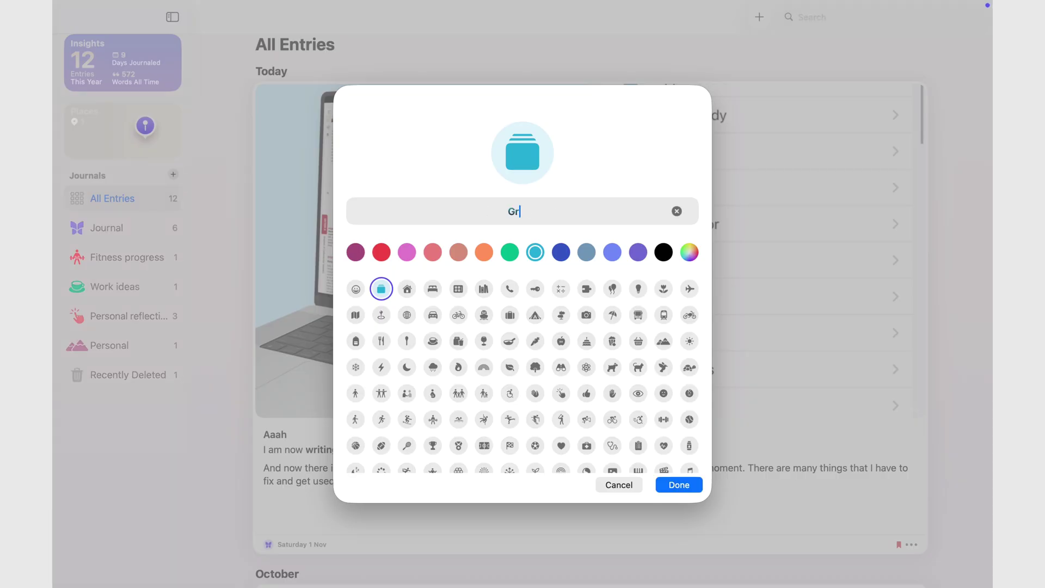
text(atitude Journal)
click(381, 252)
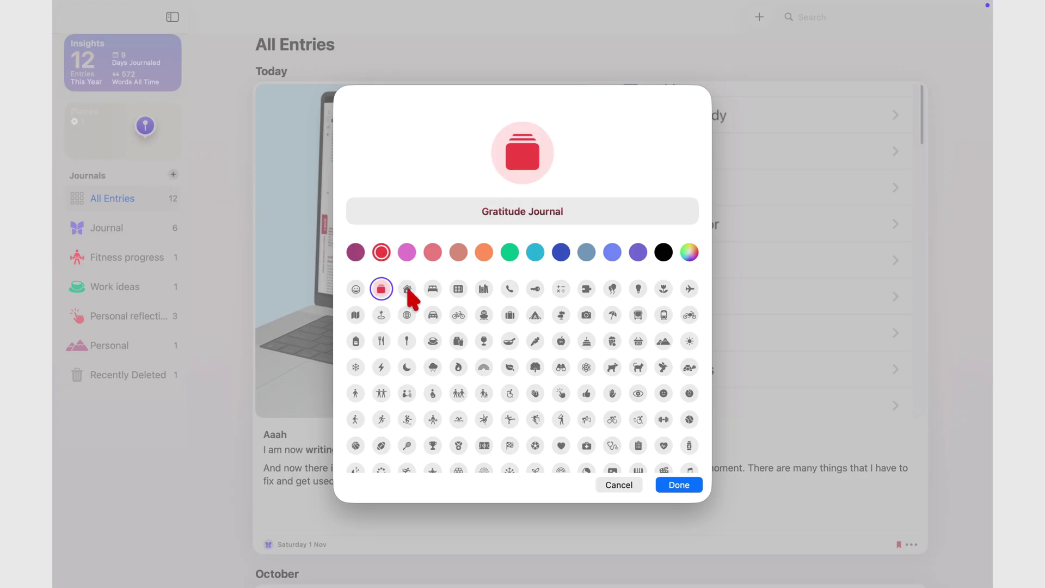
scroll(469, 385, down, 3)
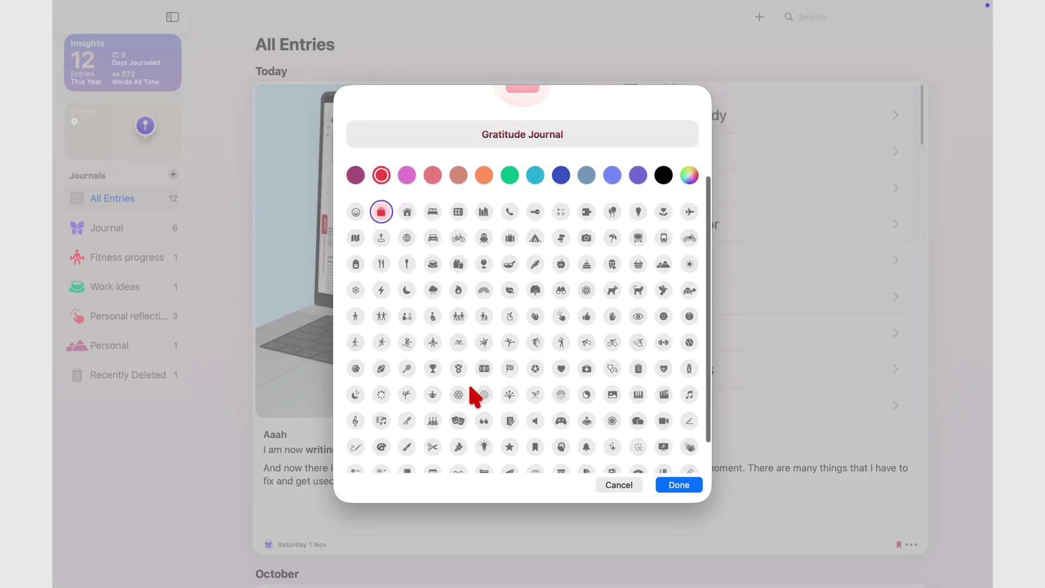
scroll(471, 387, down, 2)
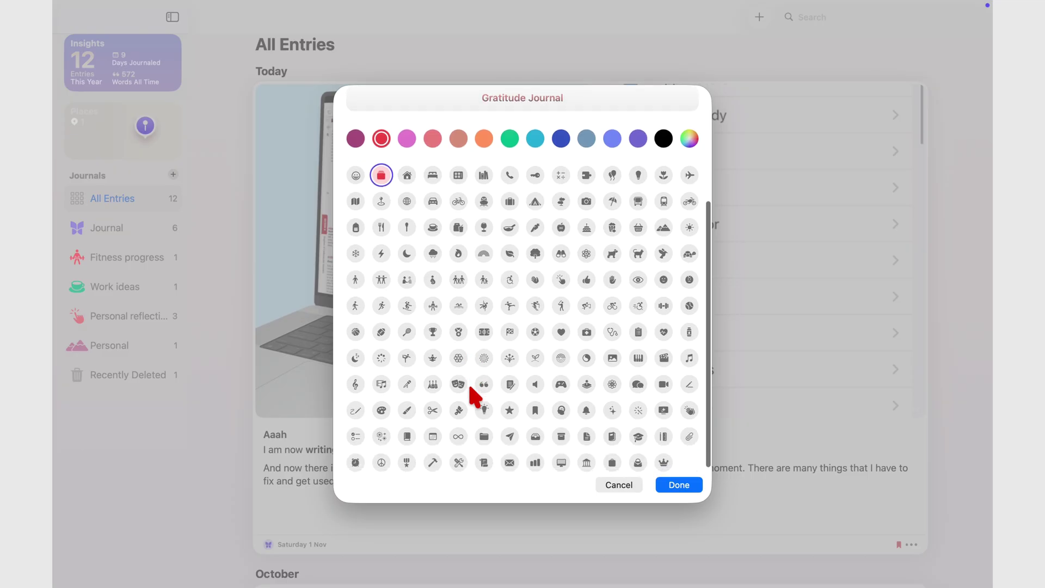
click(458, 280)
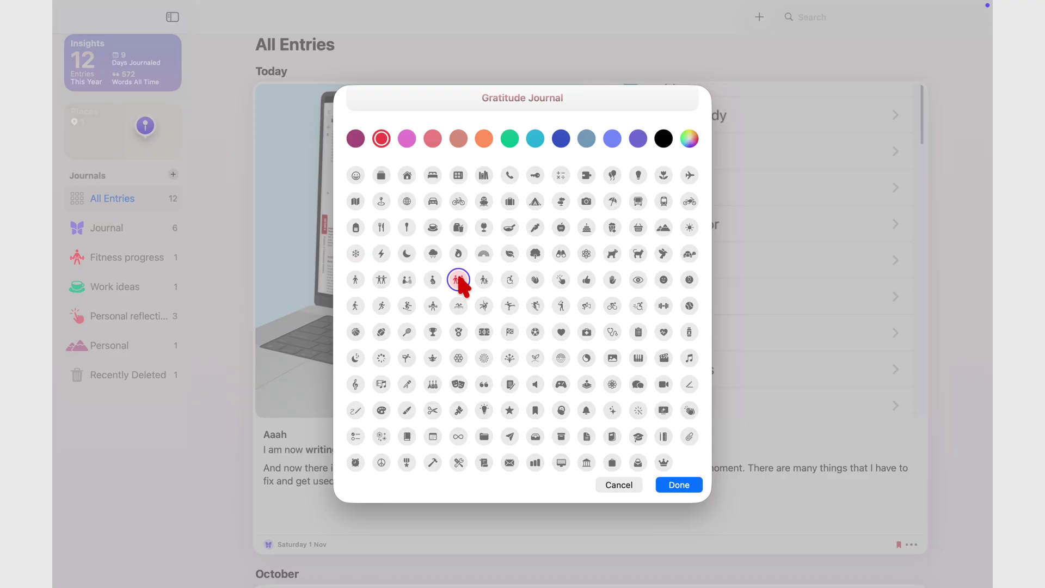
scroll(456, 280, up, 4)
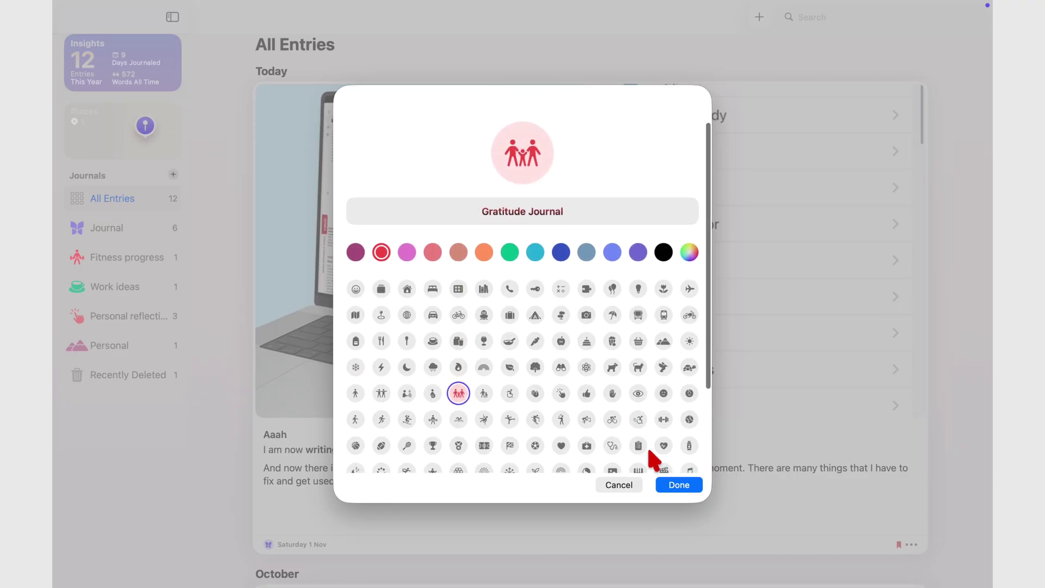
click(673, 486)
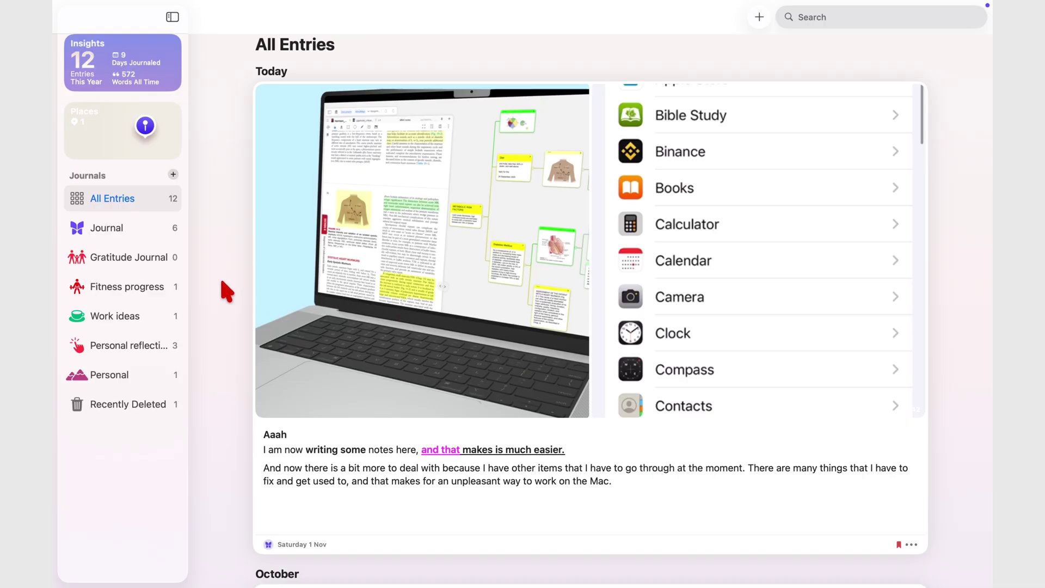
Browse the Gratitude, Fitness progress, Work ideas, Personal reflections, Personal and Journal journals.
click(130, 262)
click(116, 293)
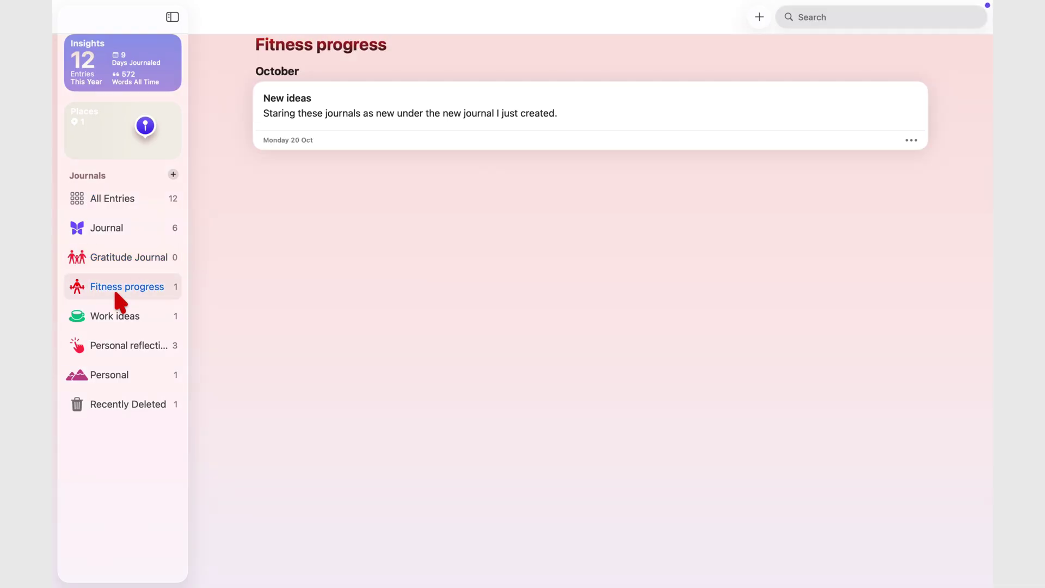
click(116, 316)
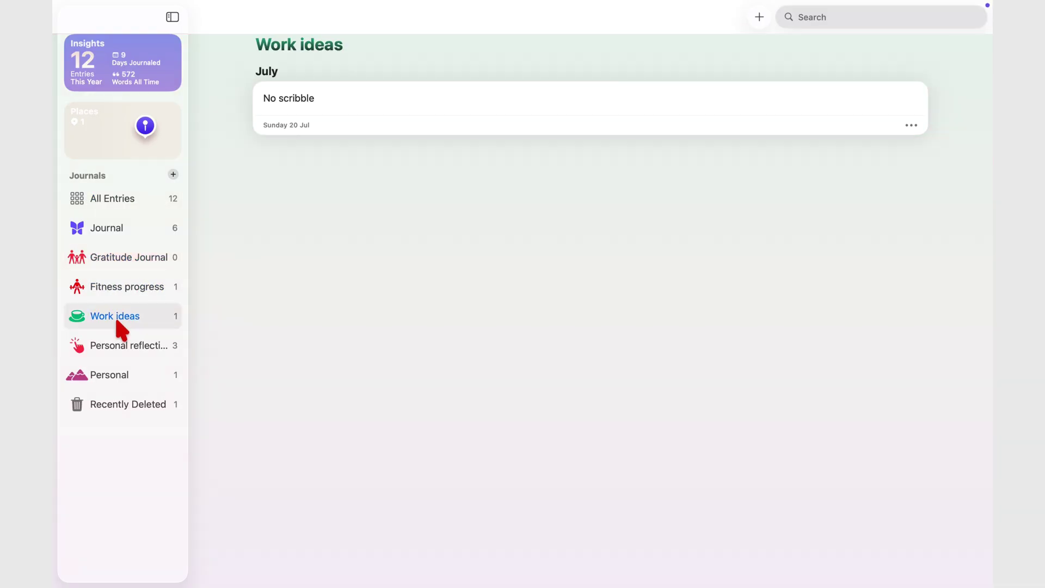
click(122, 348)
click(122, 377)
click(121, 232)
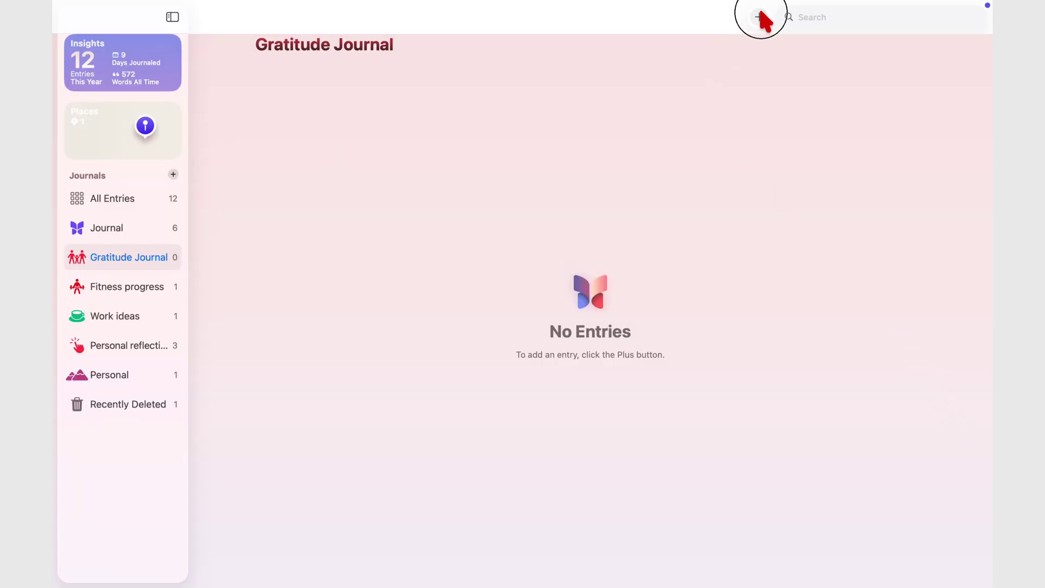
Start an entry titled 'What am I grateful for?' and begin typing the gratitude paragraph.
click(760, 17)
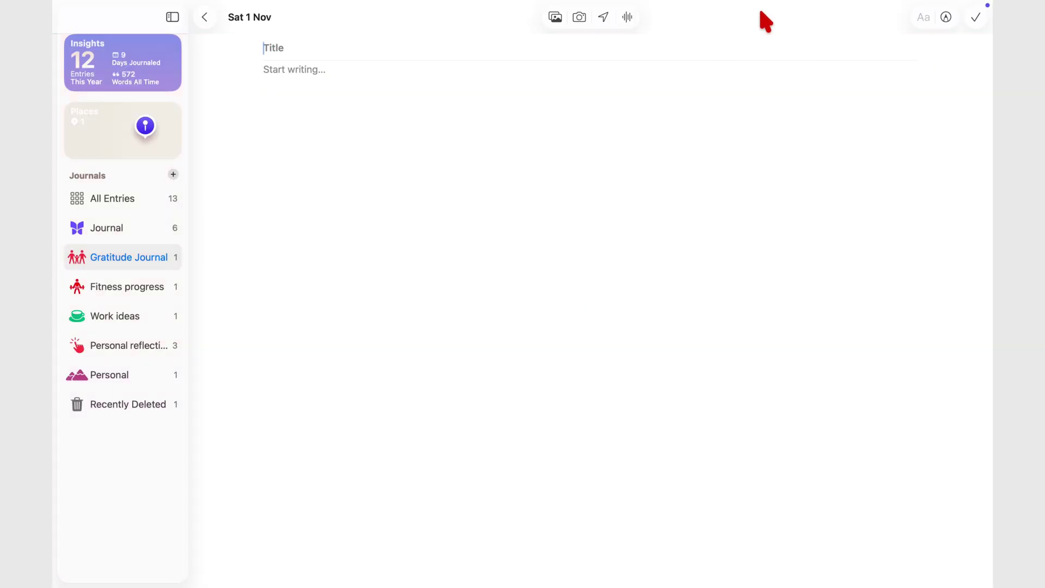
text(What am I grateful for?)
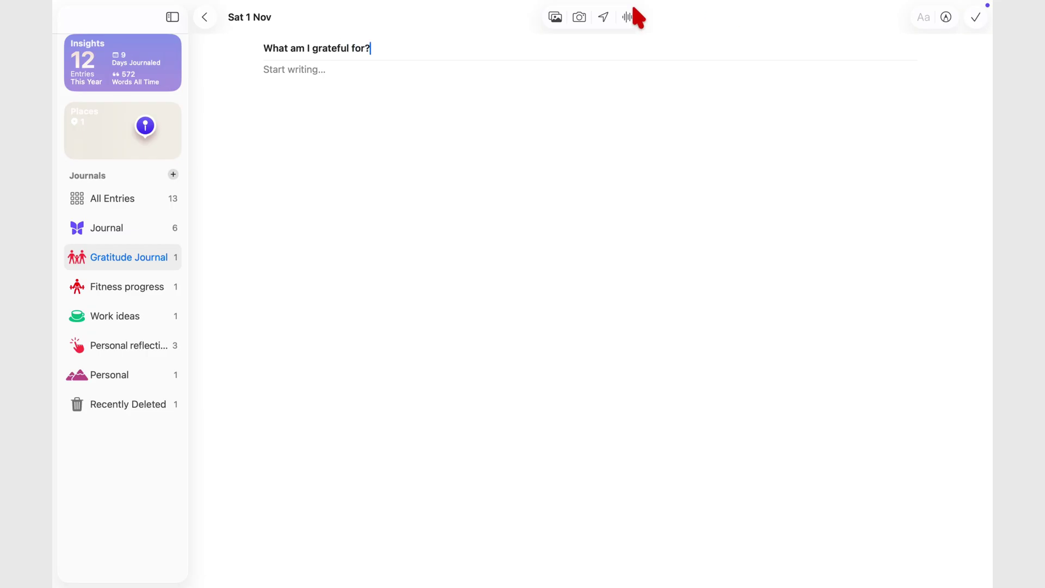
click(322, 71)
text(This is the part where I show all the things, or list all the itm)
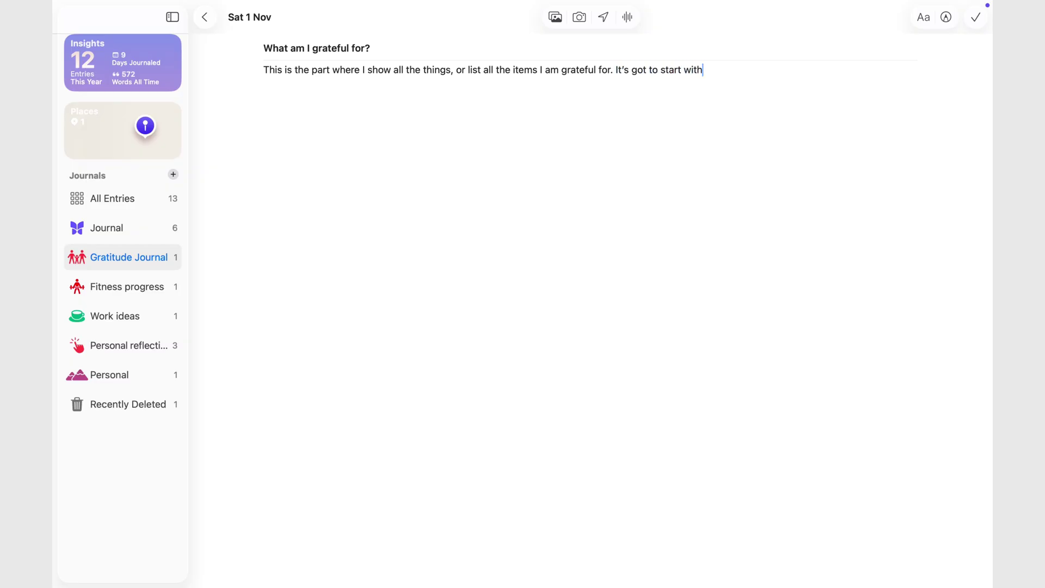
text(riends and family, m)
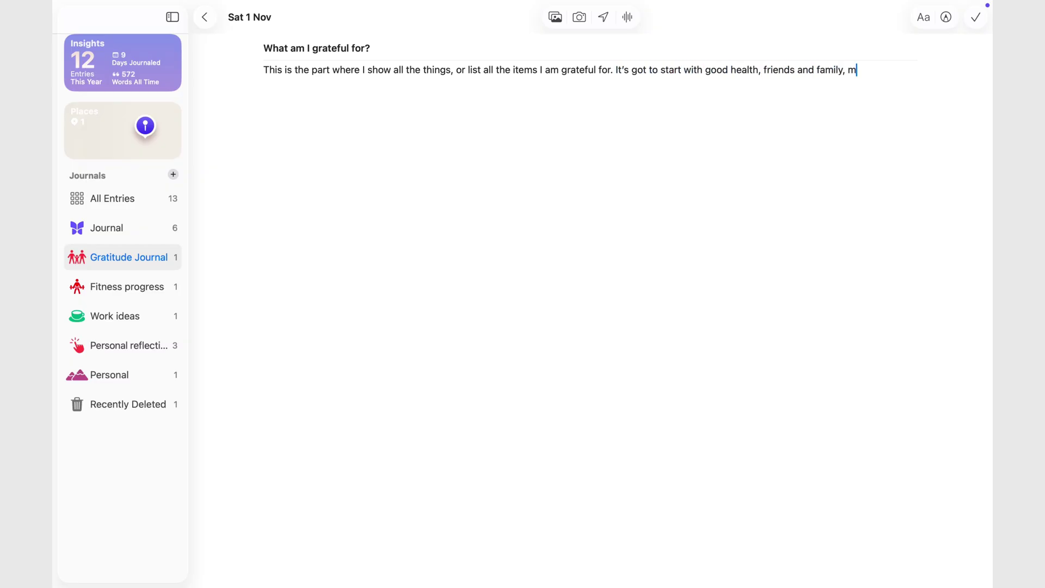
text(Tube and all)
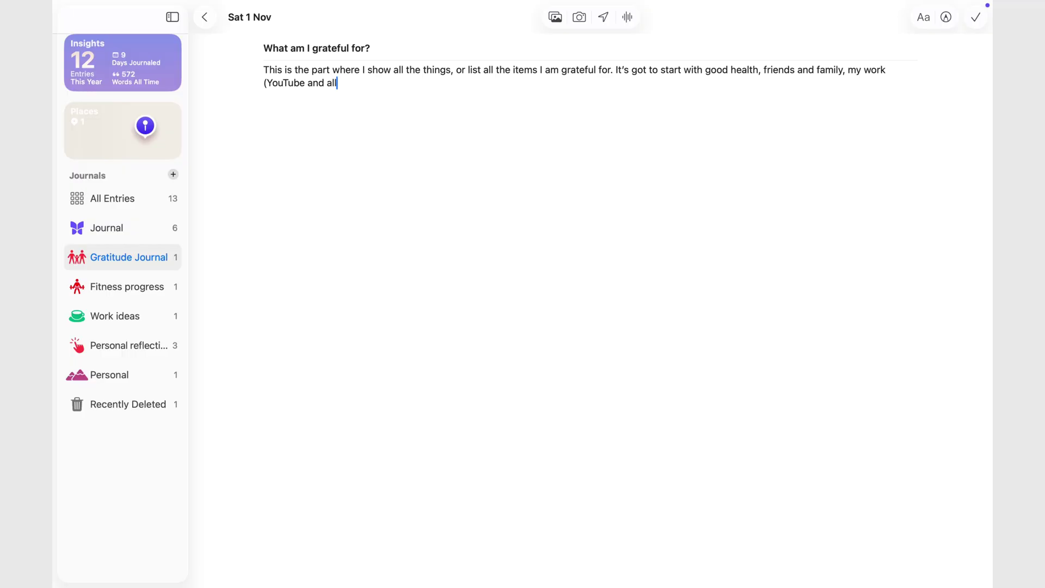
text(); yes, you guys... the dreams I am working on, and those )
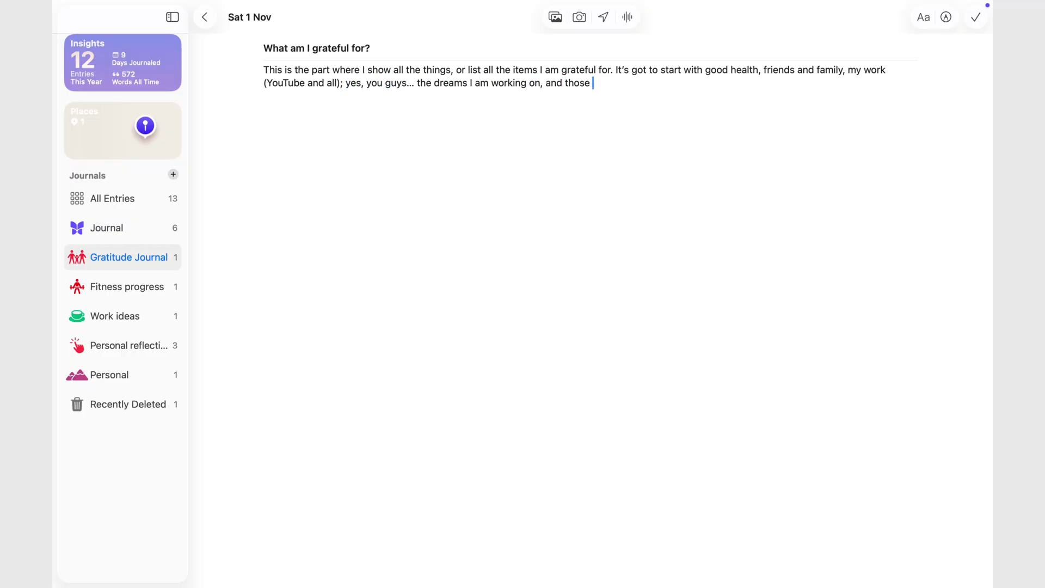
text(that I am to get. The gift of life, I can't thank that enough. I am grateful to be alive, and that I've had time to learn )
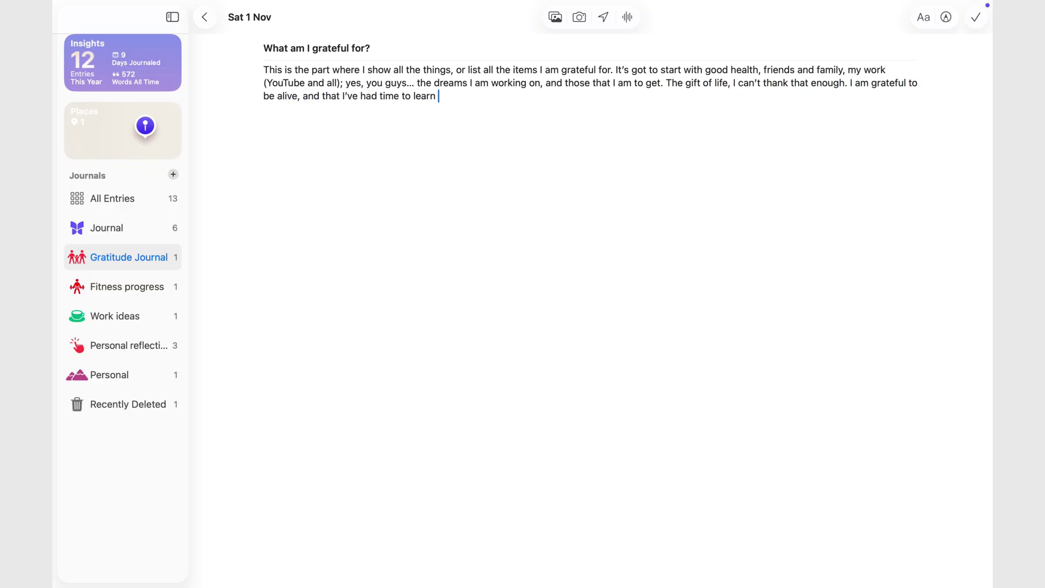
text(so much, and try so much. Still got plenty to learn and uncover, maybe evn dismiss but hey... go)
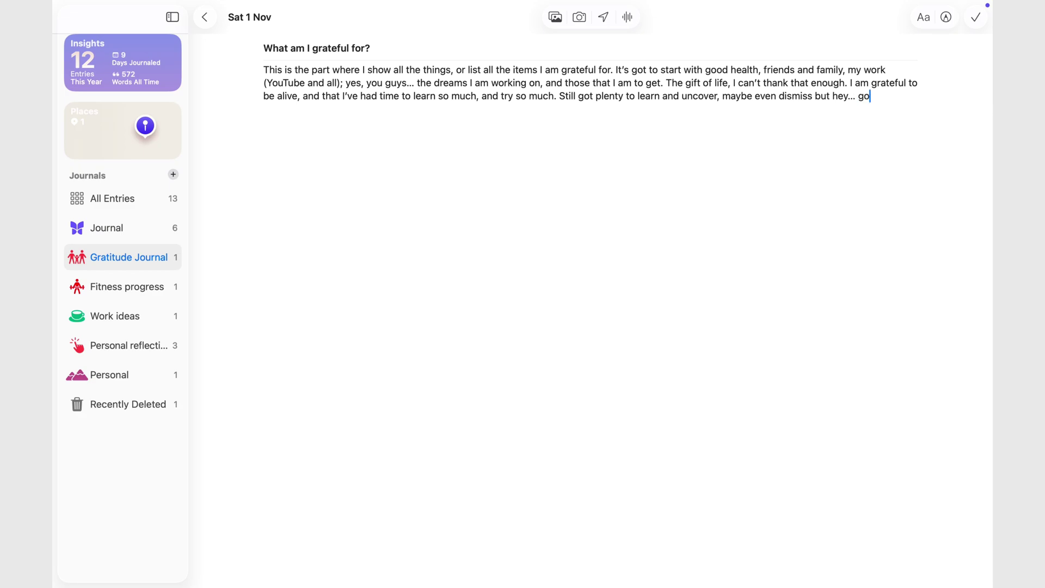
text( to try everyth)
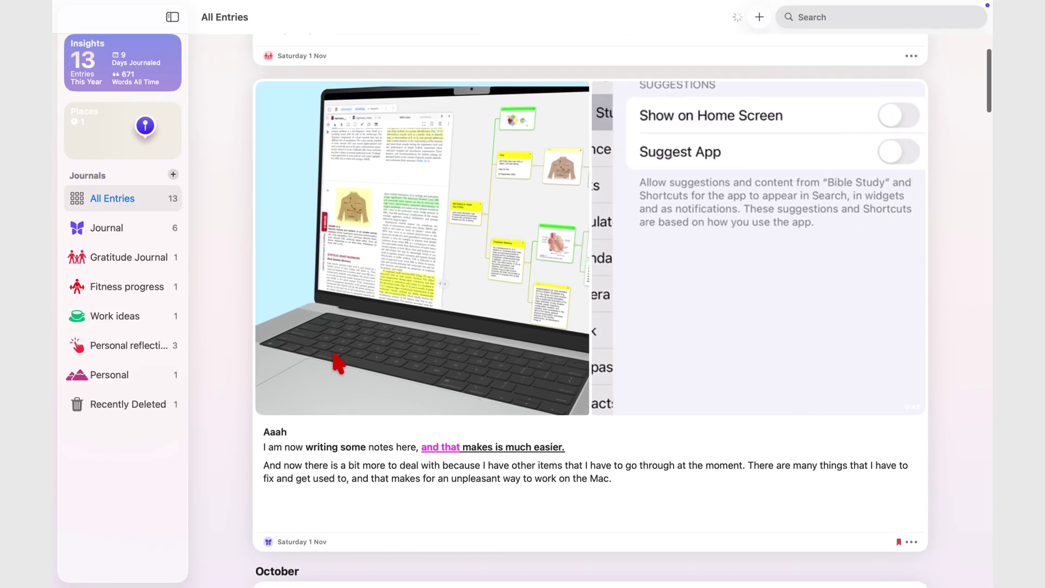
scroll(337, 362, down, 2)
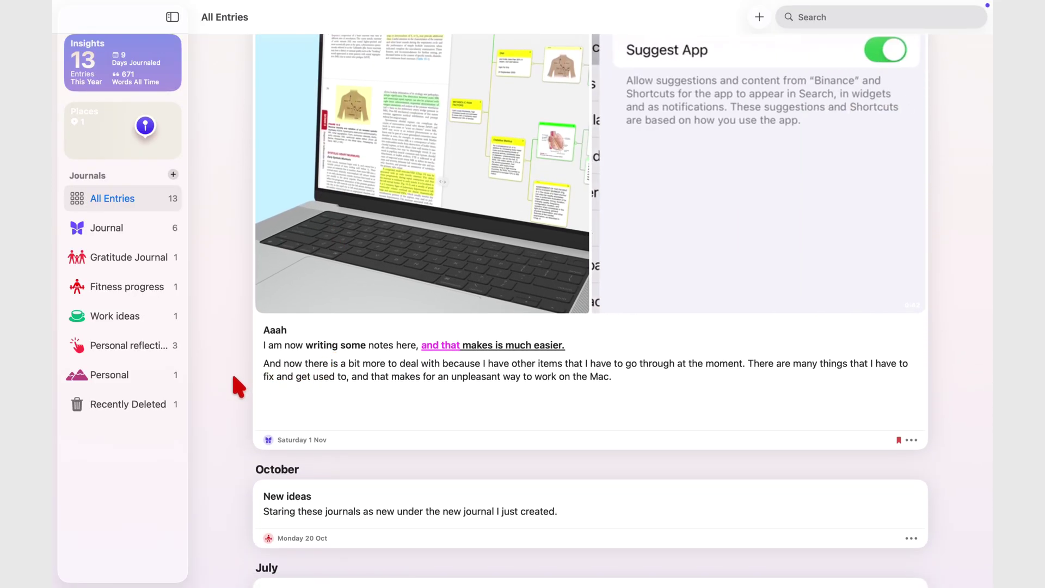
scroll(234, 379, down, 4)
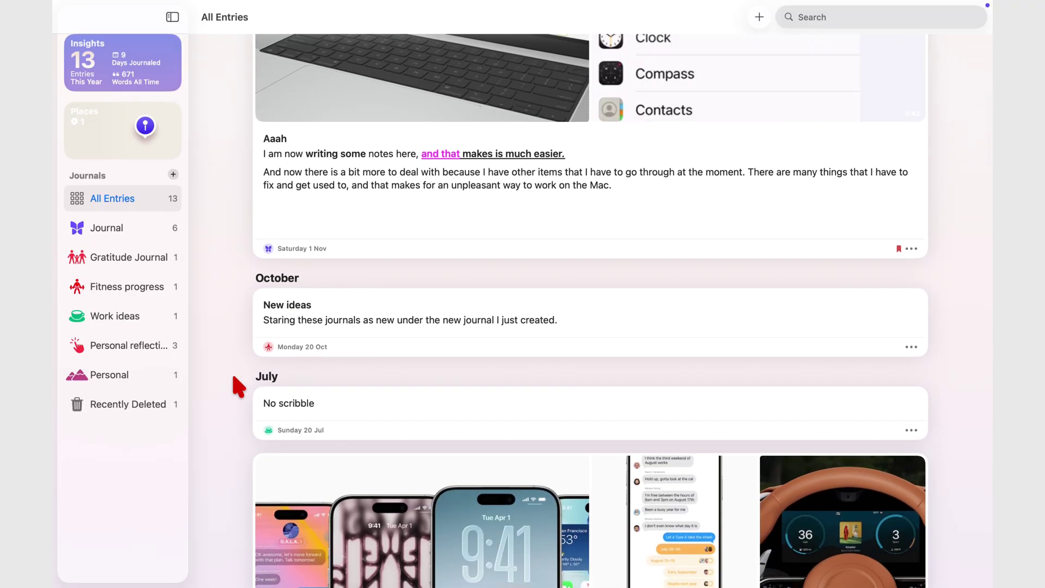
scroll(235, 381, down, 5)
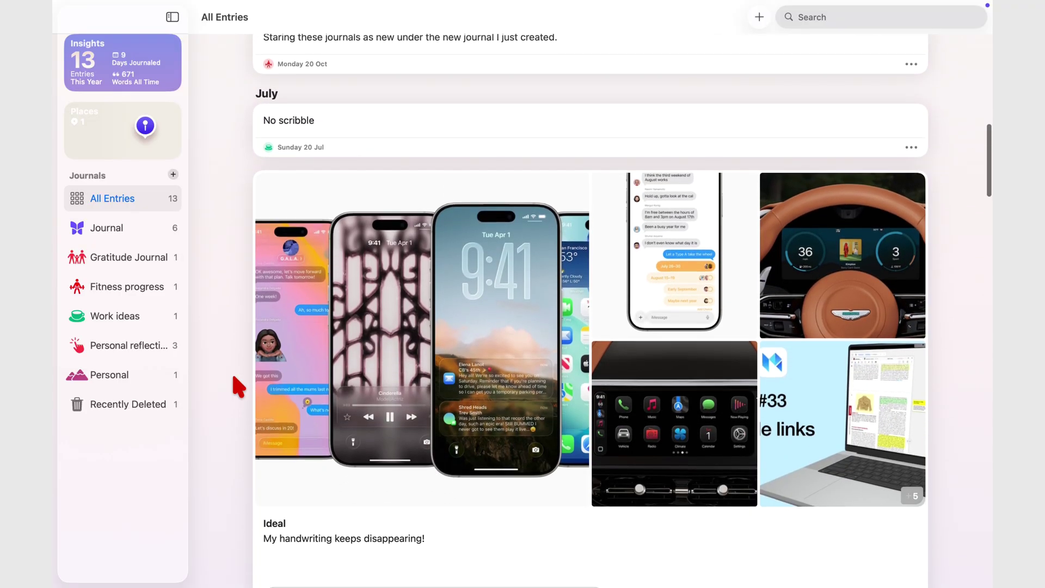
scroll(235, 379, down, 3)
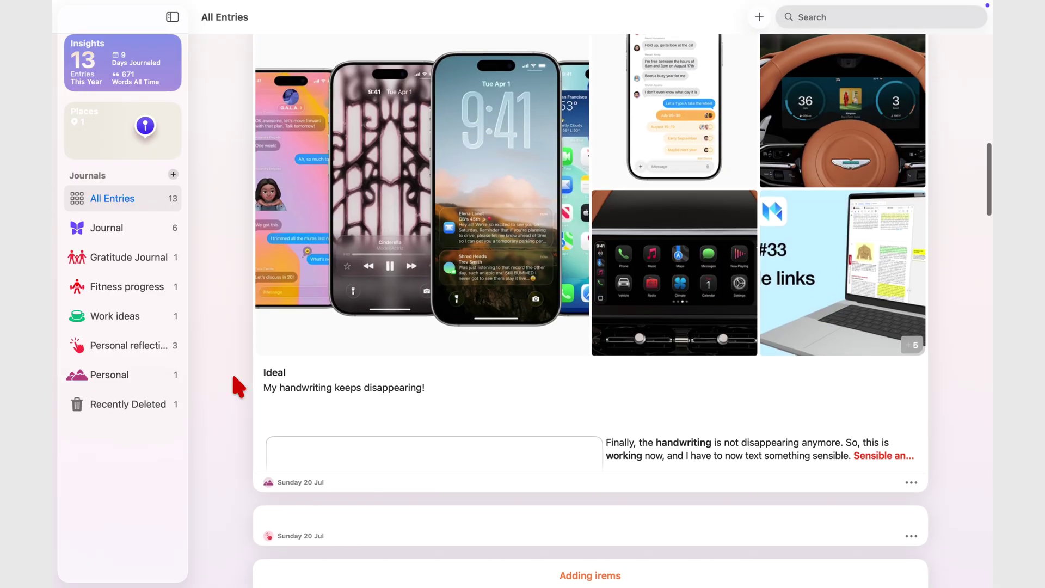
scroll(234, 379, down, 1)
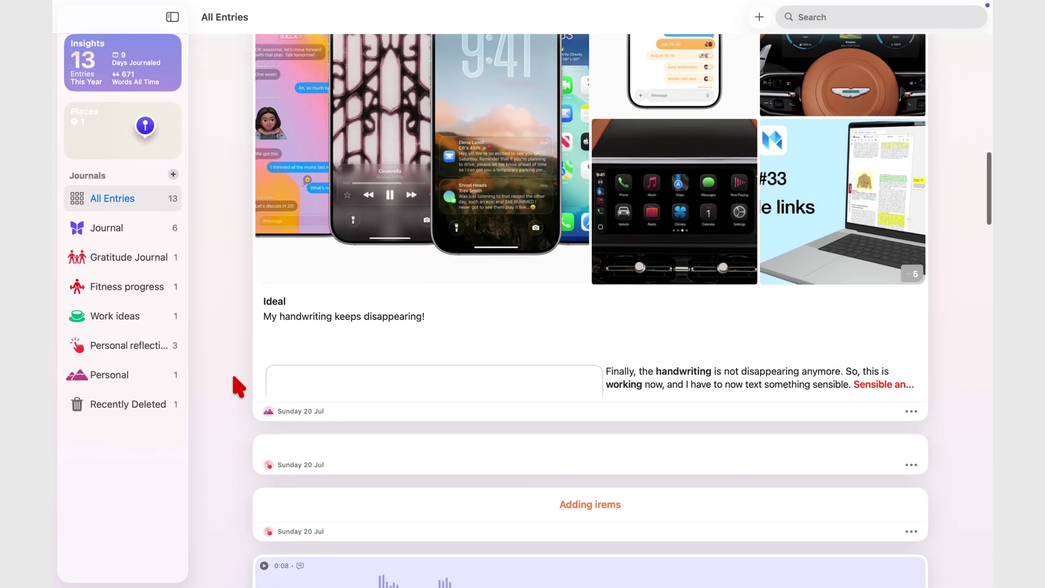
scroll(235, 379, down, 1)
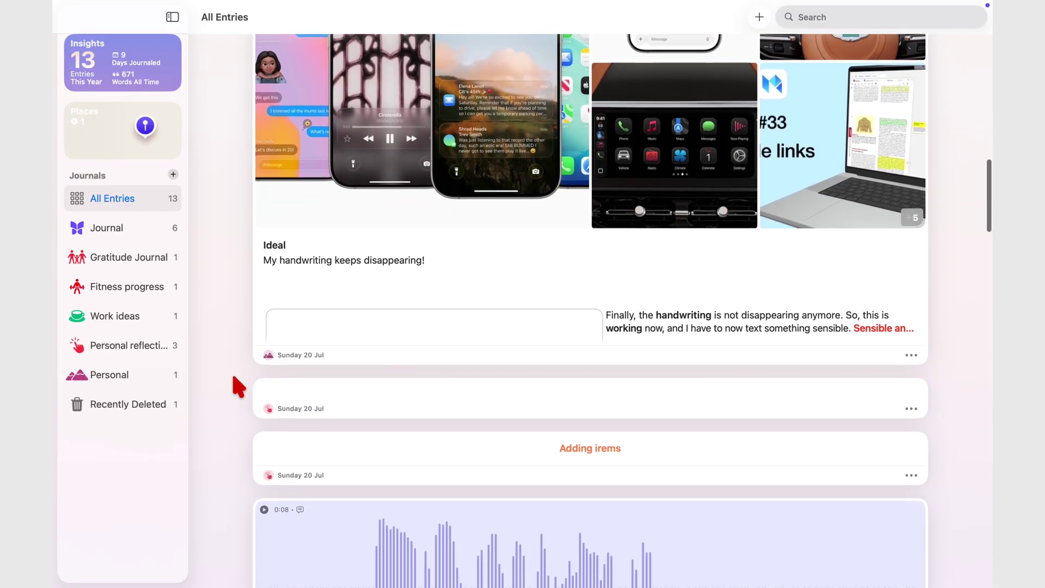
scroll(234, 378, down, 1)
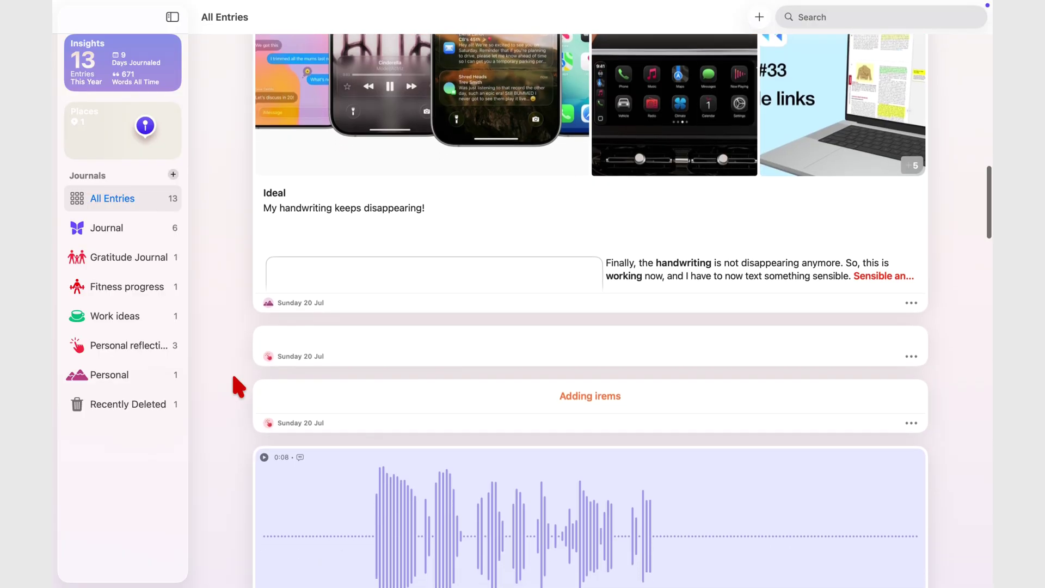
scroll(234, 378, down, 5)
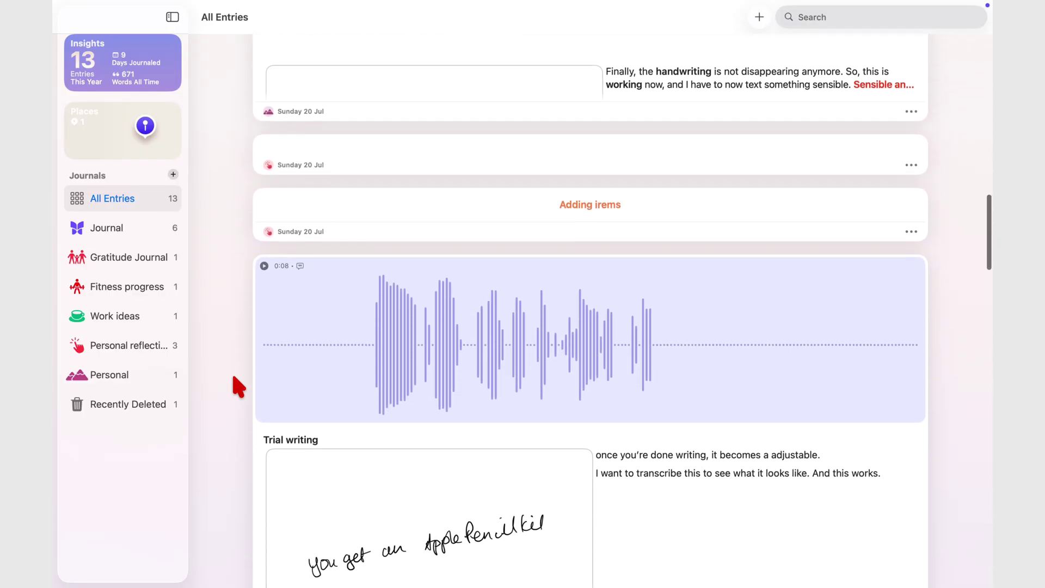
scroll(235, 379, down, 6)
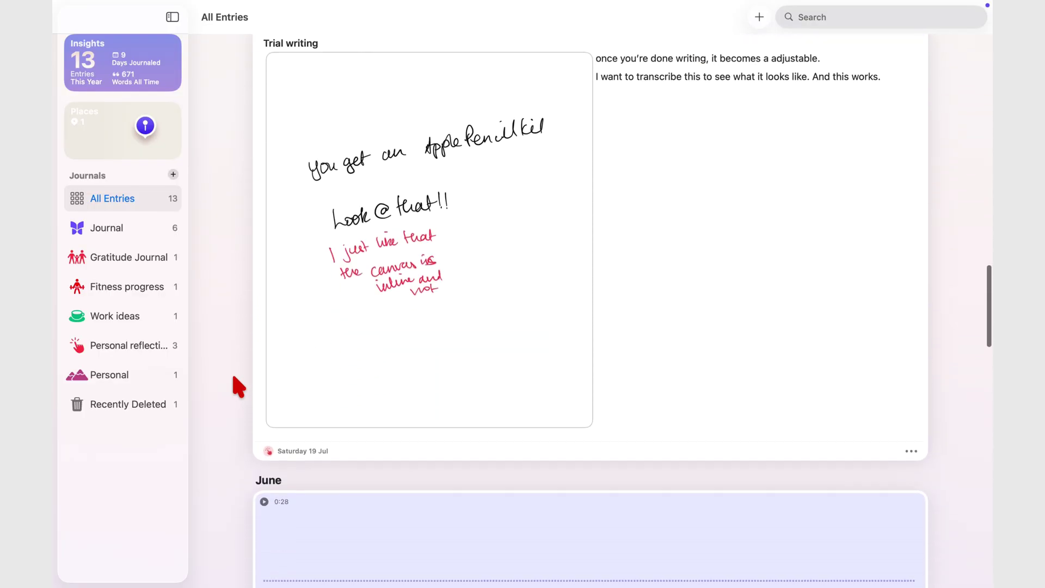
scroll(234, 378, down, 6)
scroll(233, 378, down, 10)
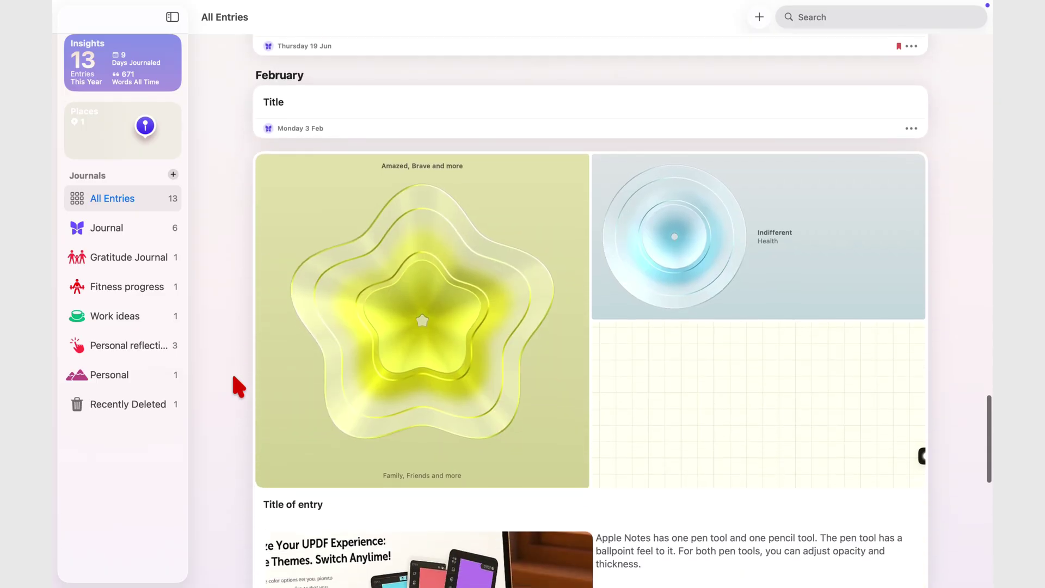
scroll(234, 378, down, 9)
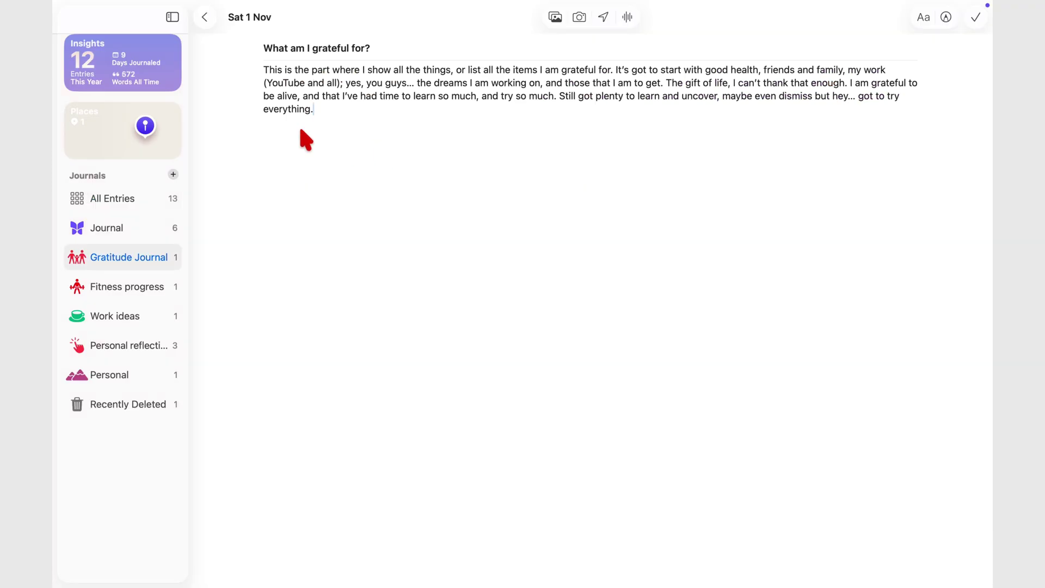
Make the phrase starting at 'good health' bold, italic and underlined.
drag(317, 109, 257, 109)
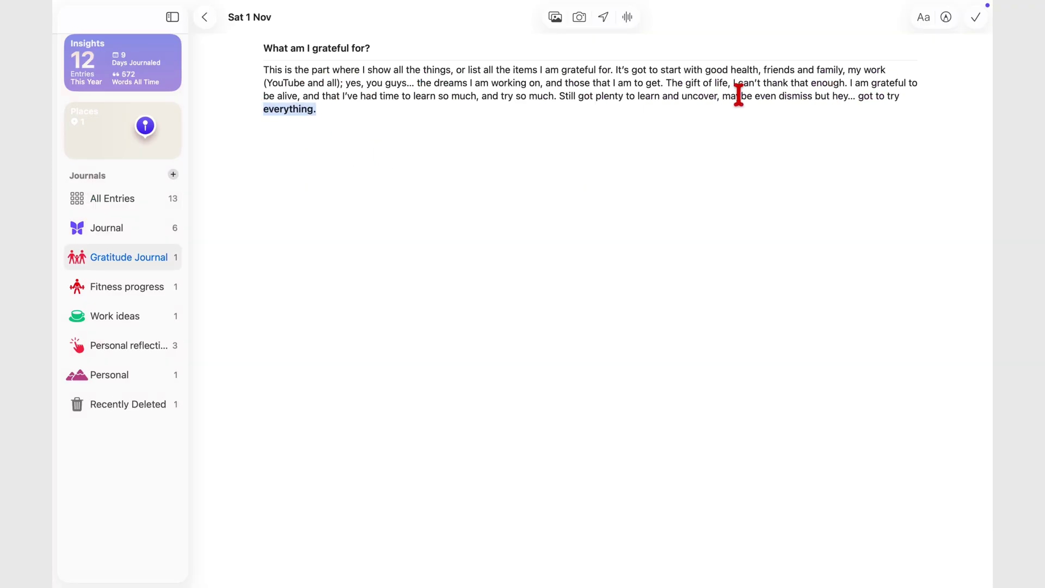
mouse_move(704, 70)
mouse_down()
mouse_move(478, 98)
mouse_move(338, 96)
mouse_move(407, 101)
mouse_move(401, 89)
mouse_up()
key(super+b)
key(super+i)
key(super+u)
click(504, 76)
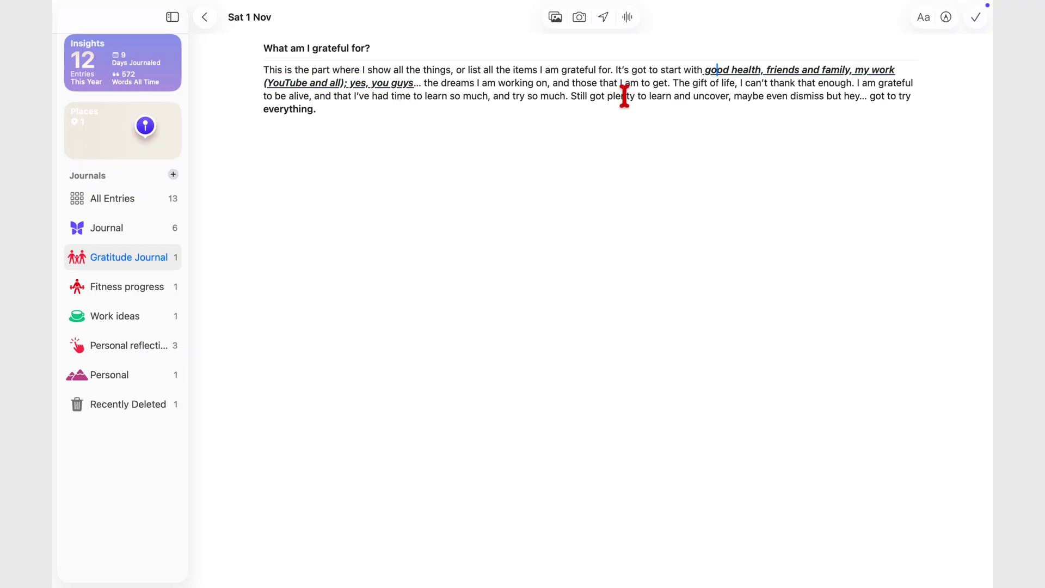
Colour the phrase from 'good health' to 'you guys' red.
mouse_move(704, 70)
mouse_down()
mouse_move(567, 125)
mouse_move(425, 101)
mouse_move(422, 87)
mouse_up()
click(924, 17)
click(963, 75)
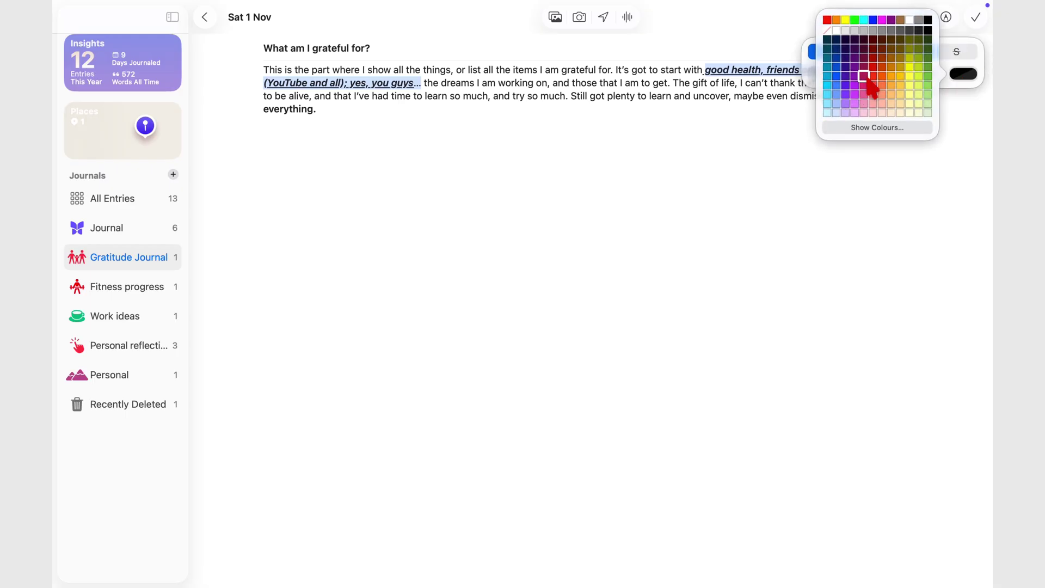
click(882, 80)
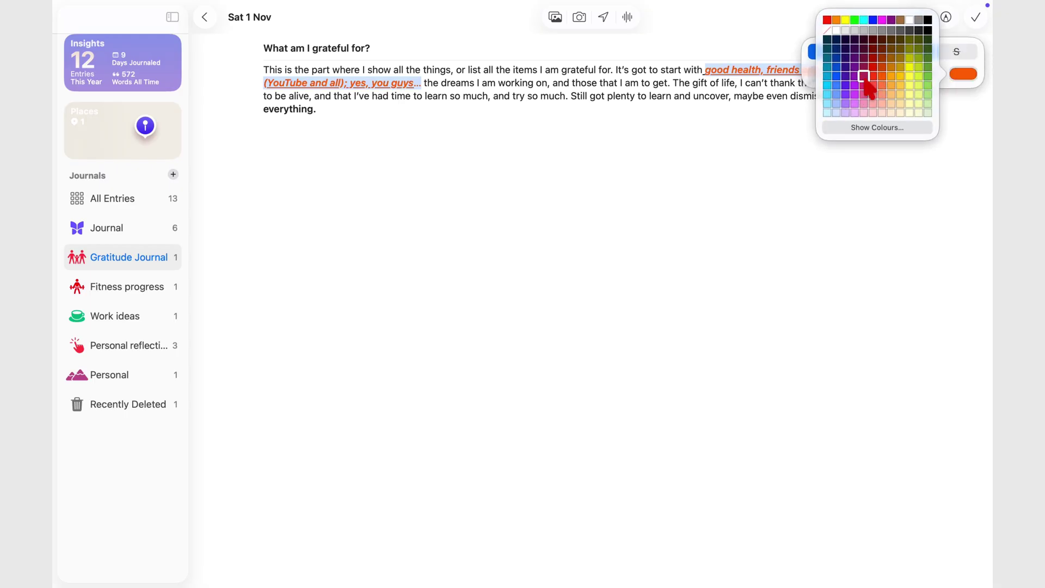
click(827, 20)
click(767, 124)
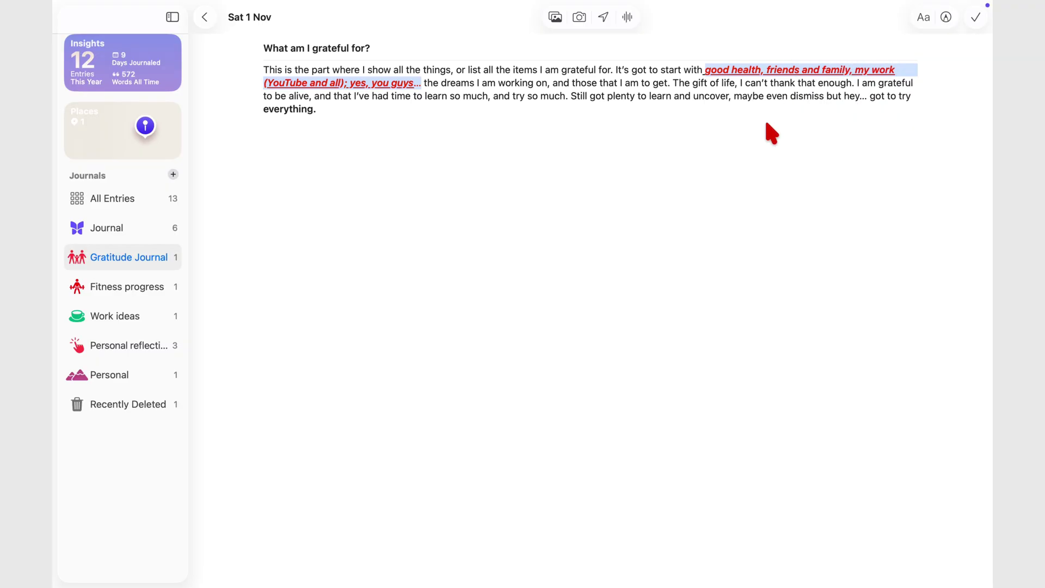
click(385, 106)
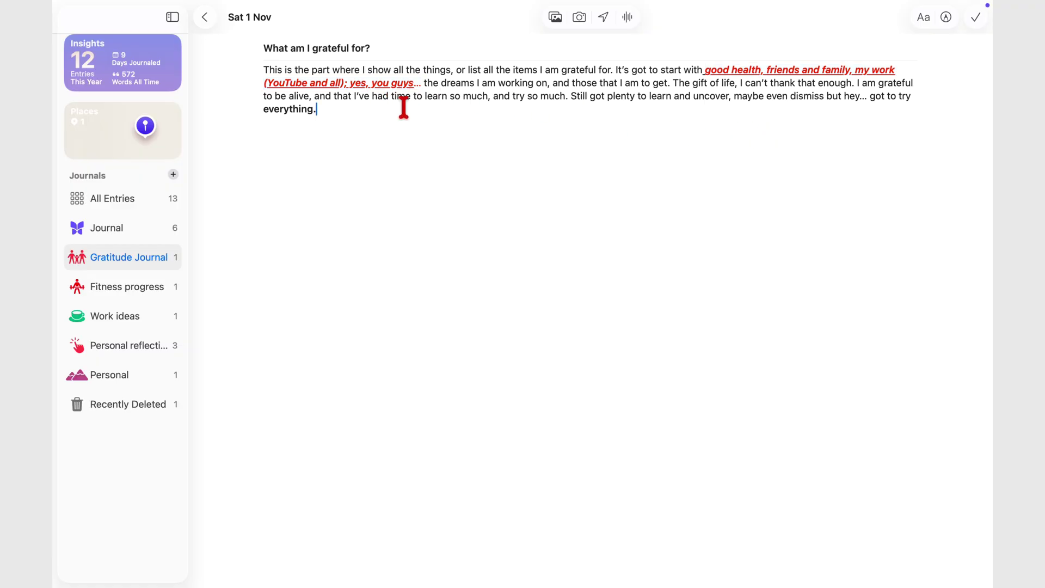
Colour the phrase 'learn so much… plenty to learn' blue.
drag(424, 98, 674, 102)
click(924, 17)
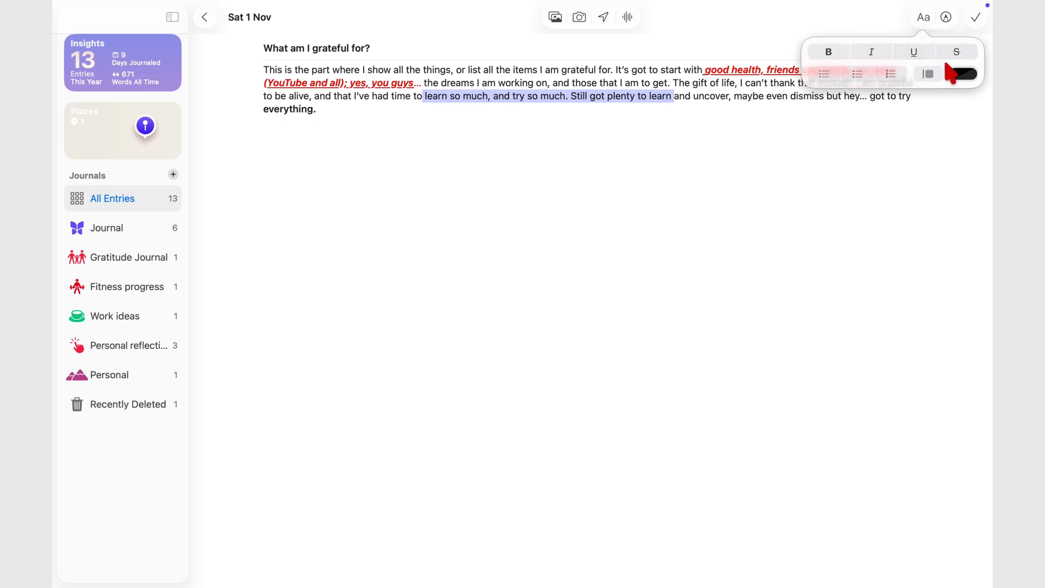
click(963, 74)
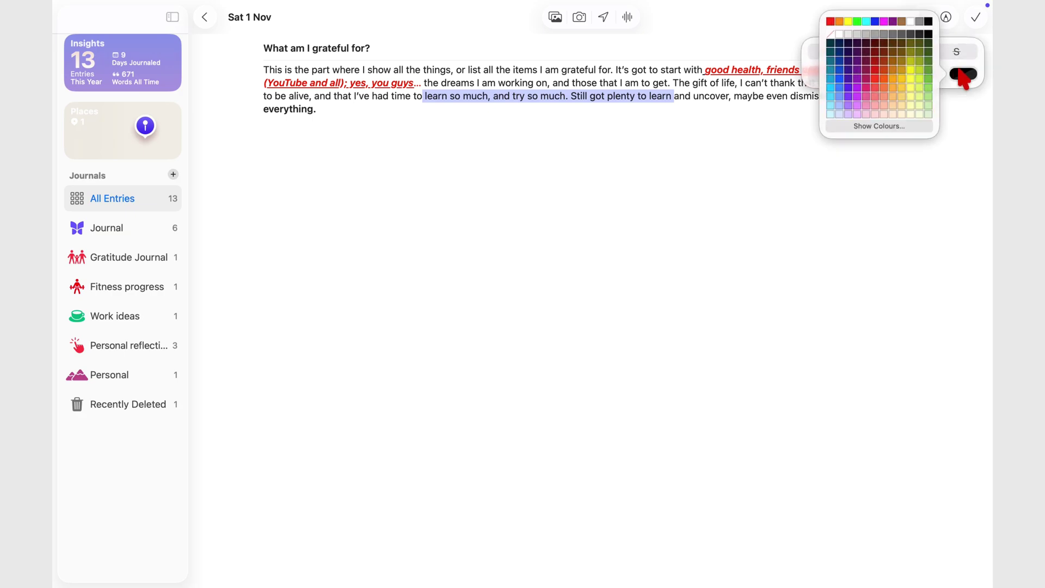
click(838, 72)
click(776, 70)
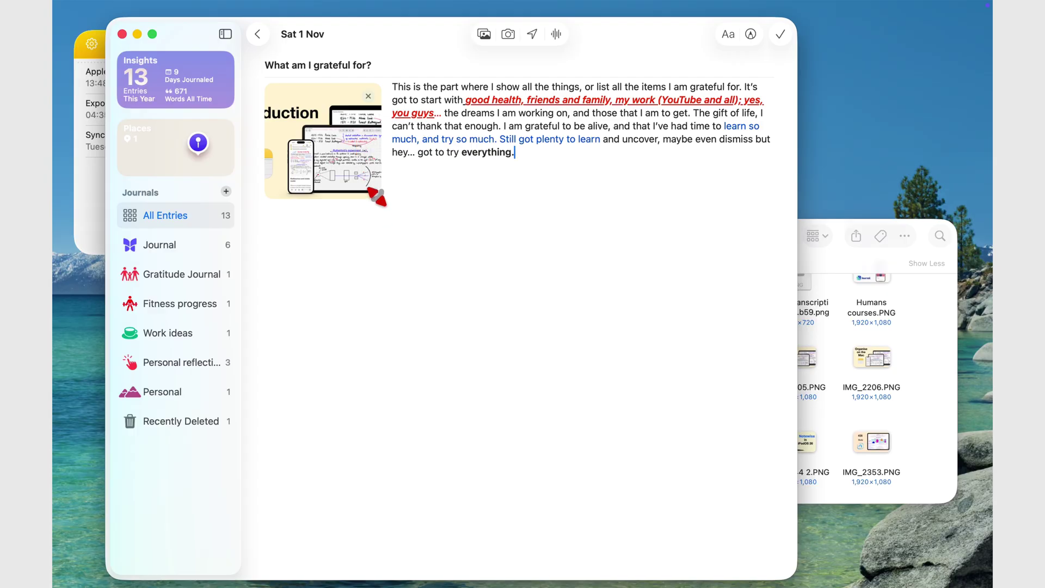
Enlarge the Introduction image IMG_2203.PNG so the paragraph wraps around it.
drag(377, 199, 500, 316)
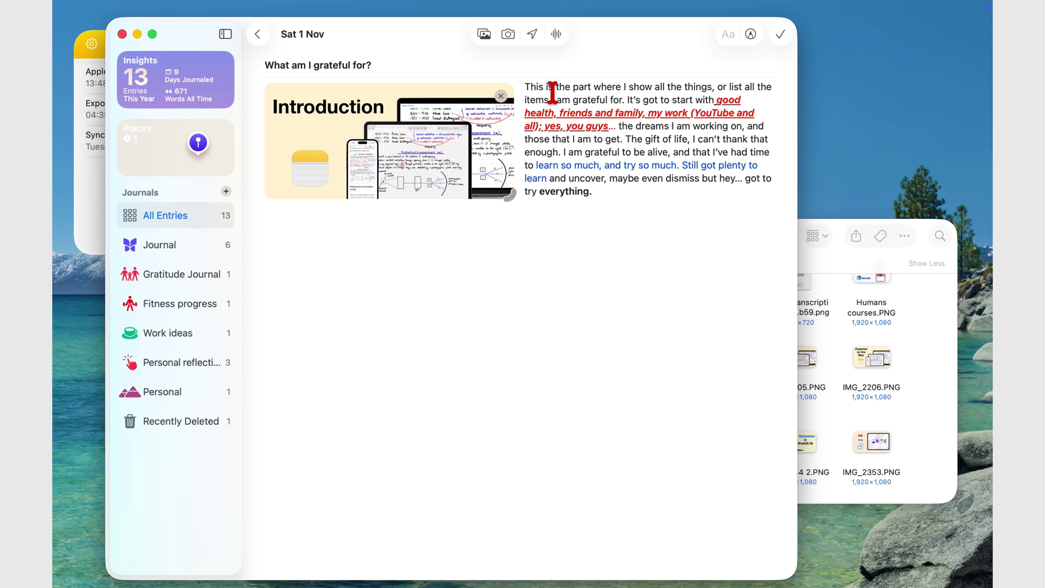
click(615, 194)
Insert IMG_2353.PNG (#26 Study) beside the new sentence and widen it to full width.
click(836, 406)
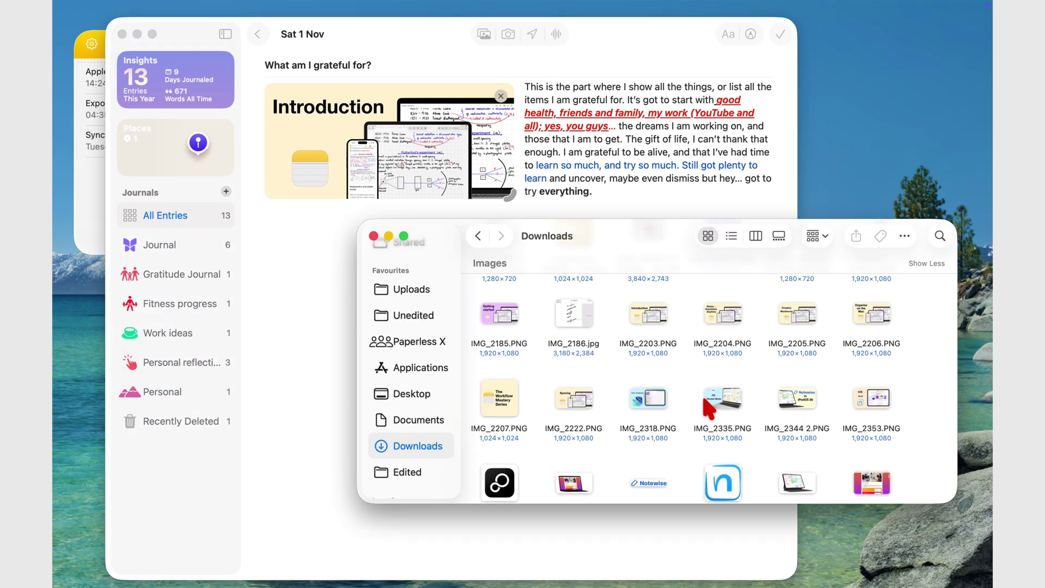
drag(726, 404, 608, 183)
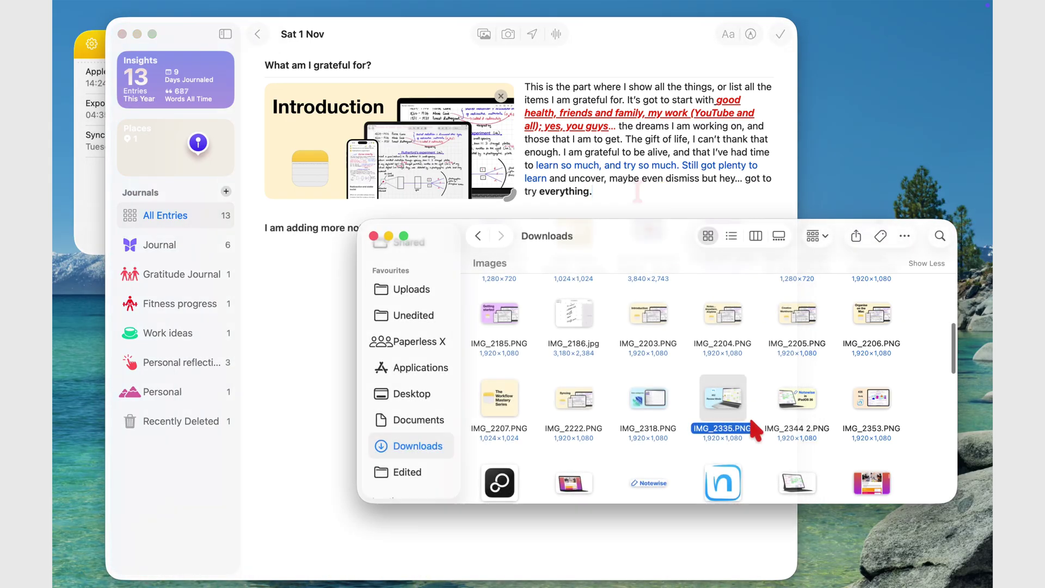
drag(649, 220, 650, 319)
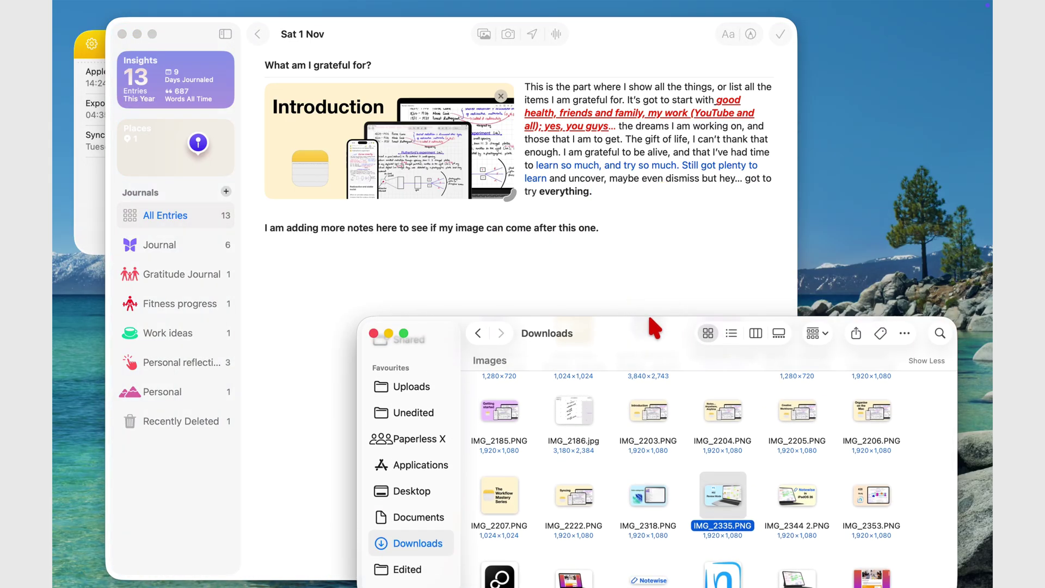
click(622, 230)
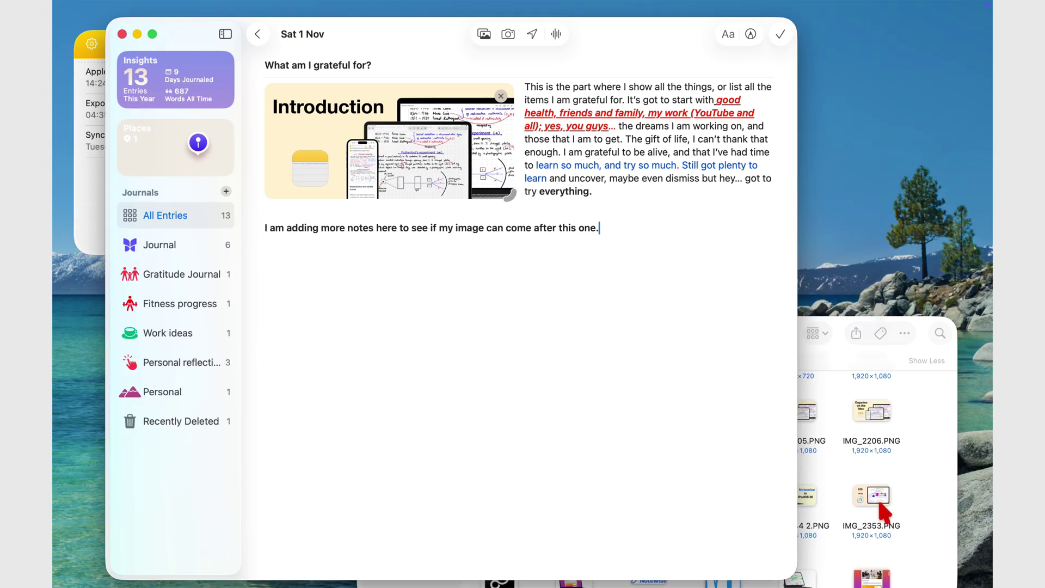
drag(885, 512, 585, 244)
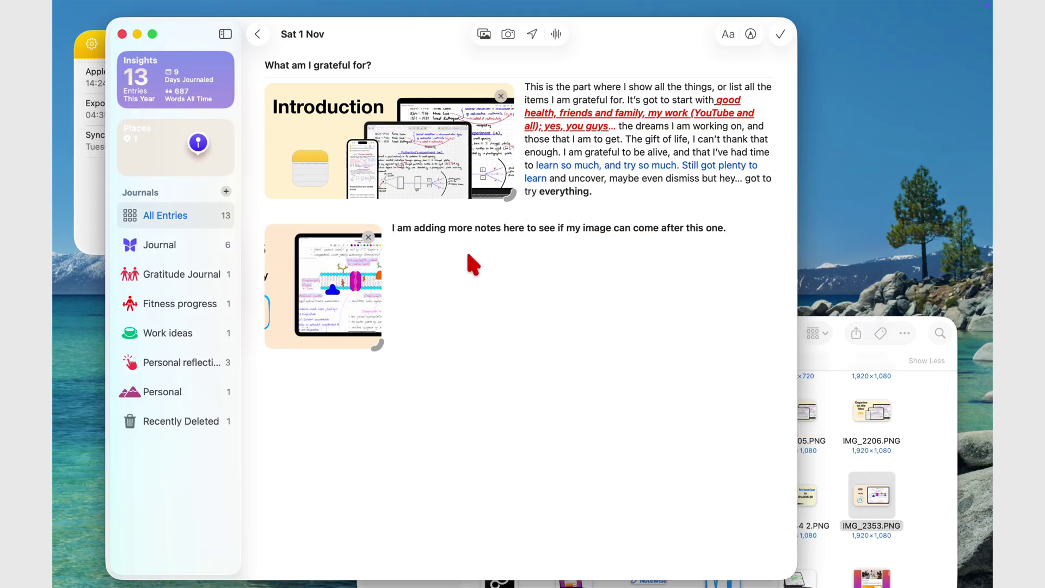
drag(377, 344, 446, 342)
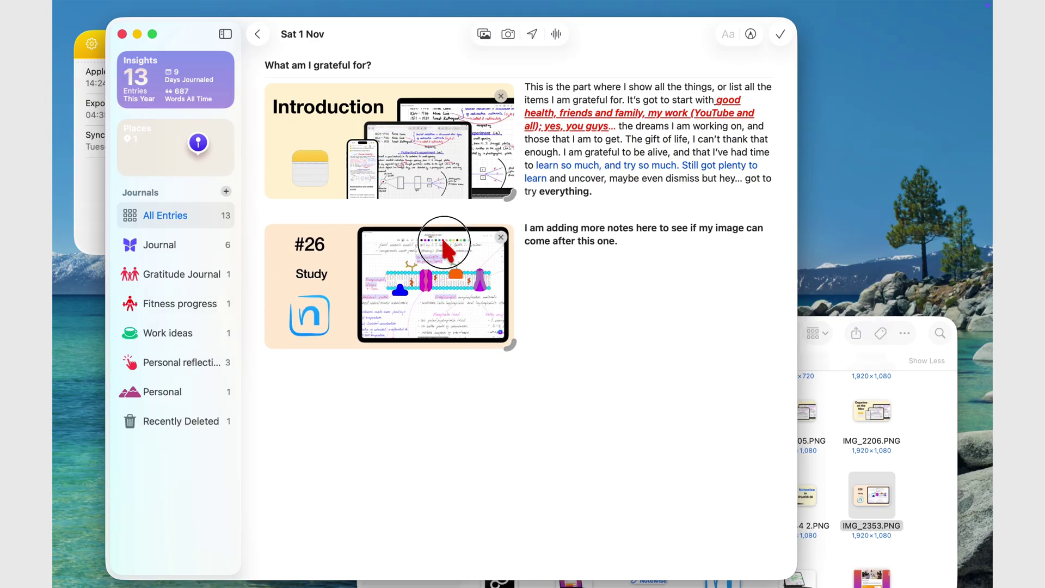
click(443, 249)
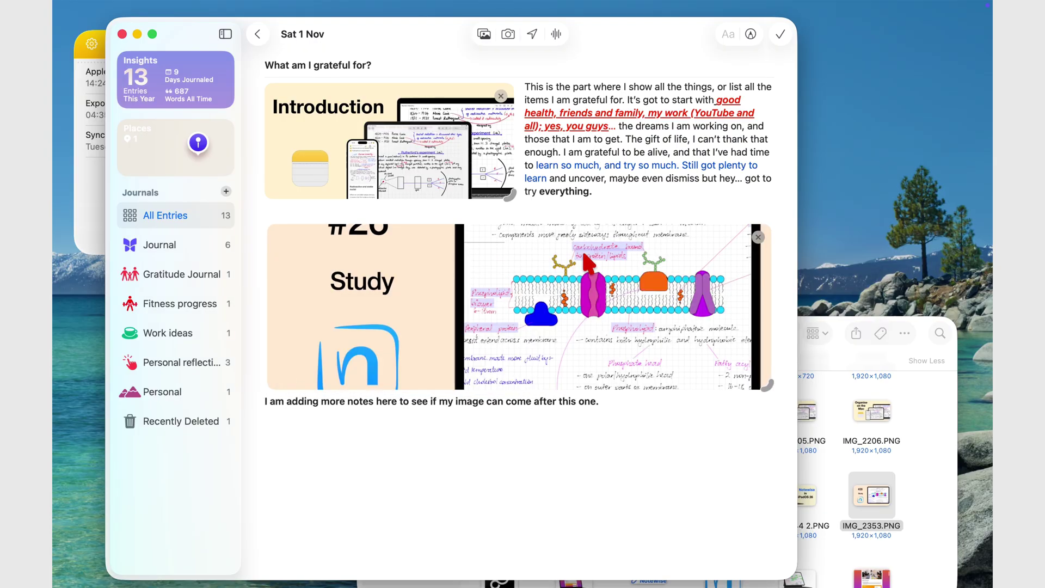
click(704, 244)
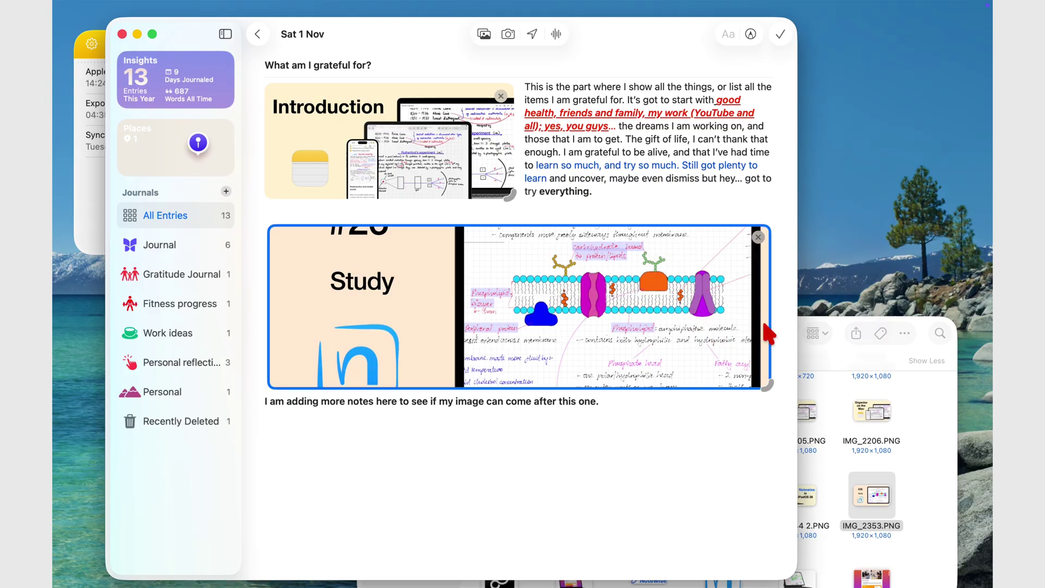
Make the journal window full screen.
click(694, 330)
key(ctrl+super+f)
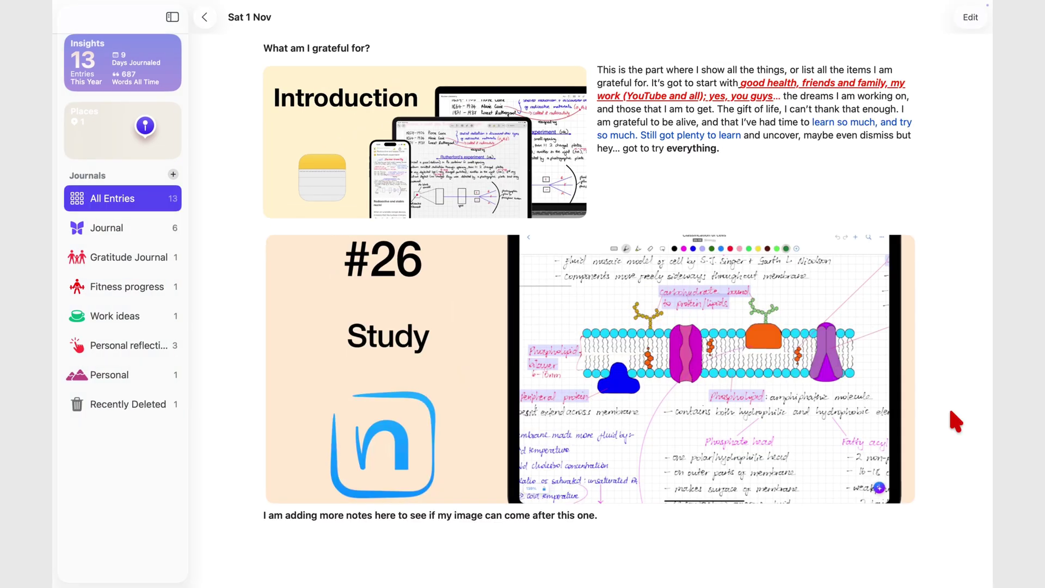
click(703, 135)
click(718, 144)
Add the line 'Quick gesture for editing text is not working' and finish editing.
click(971, 18)
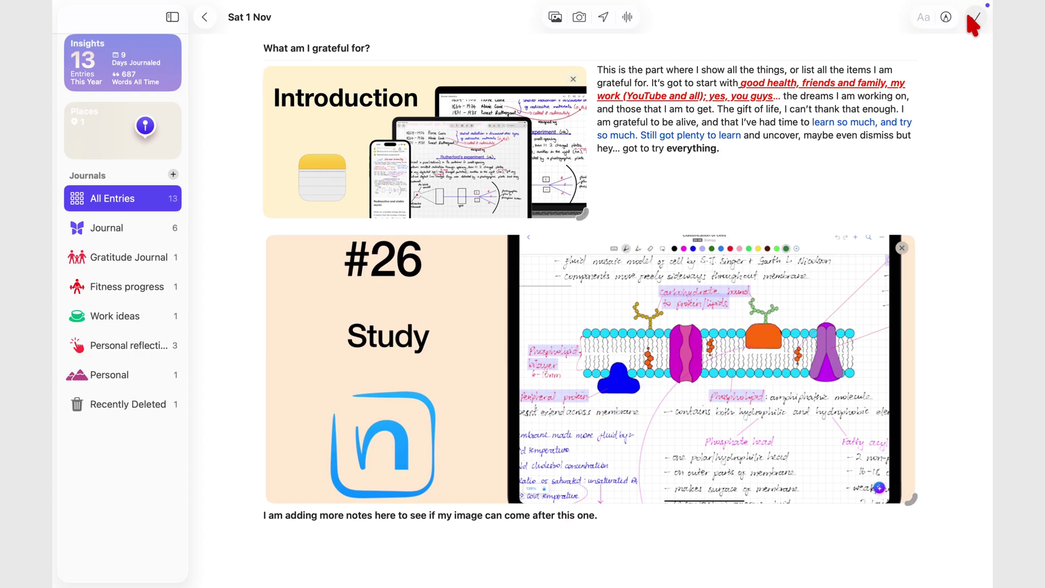
click(735, 154)
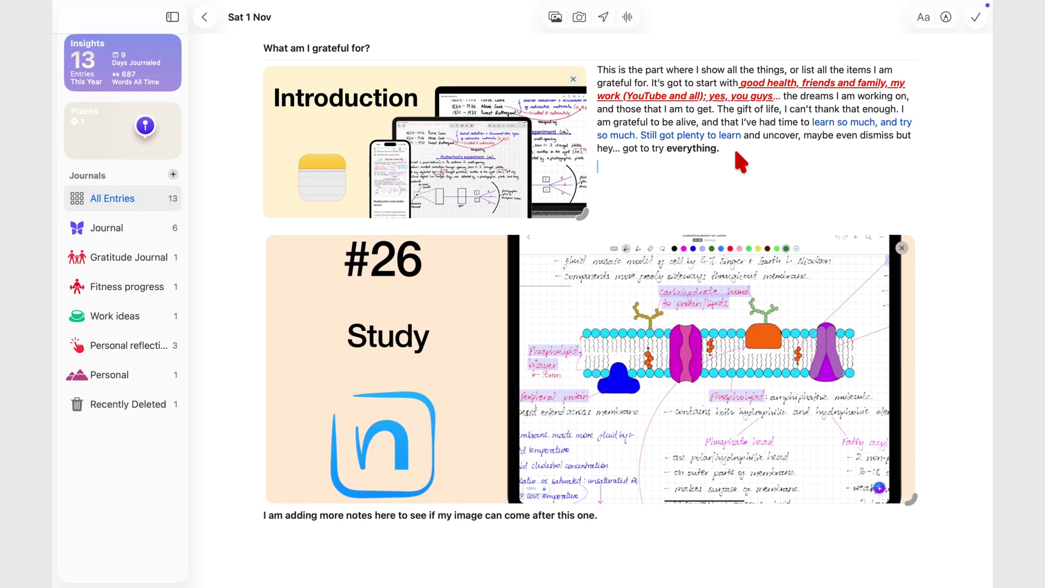
text(Quick gesture for editing text is not working.)
click(977, 18)
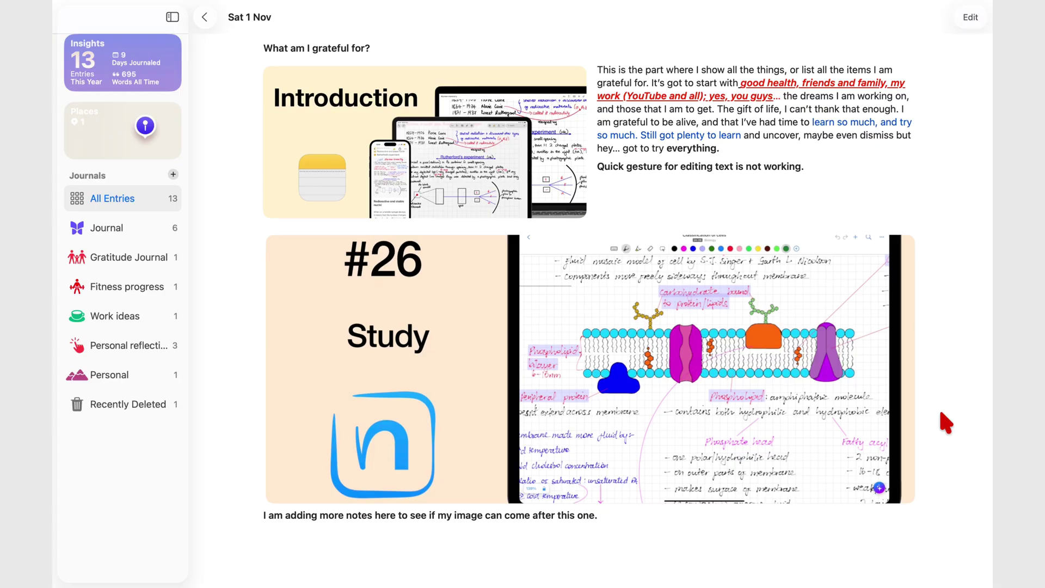
Open the gratitude entry from the Journal collection in full view.
click(109, 239)
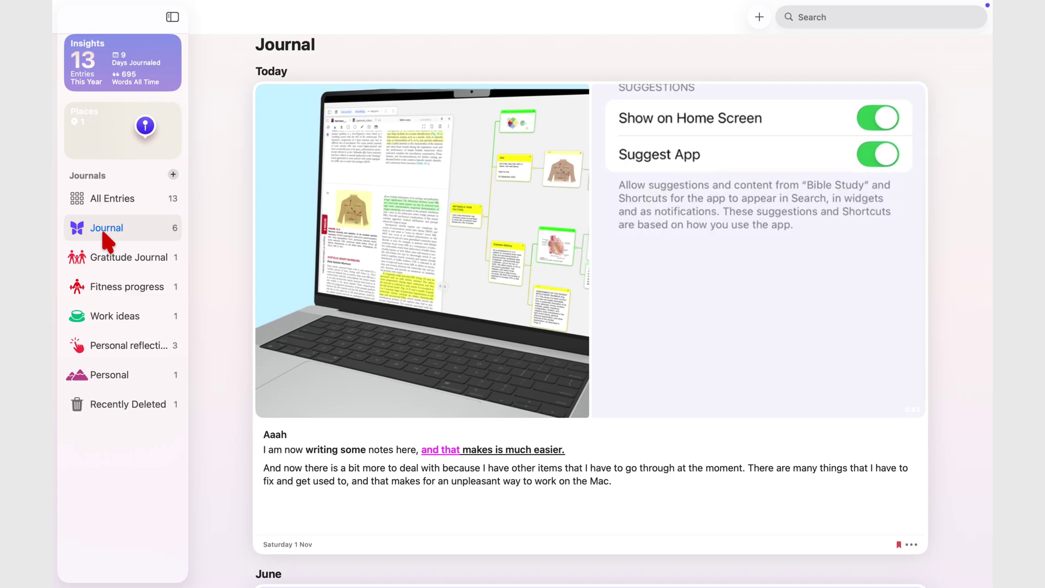
click(445, 504)
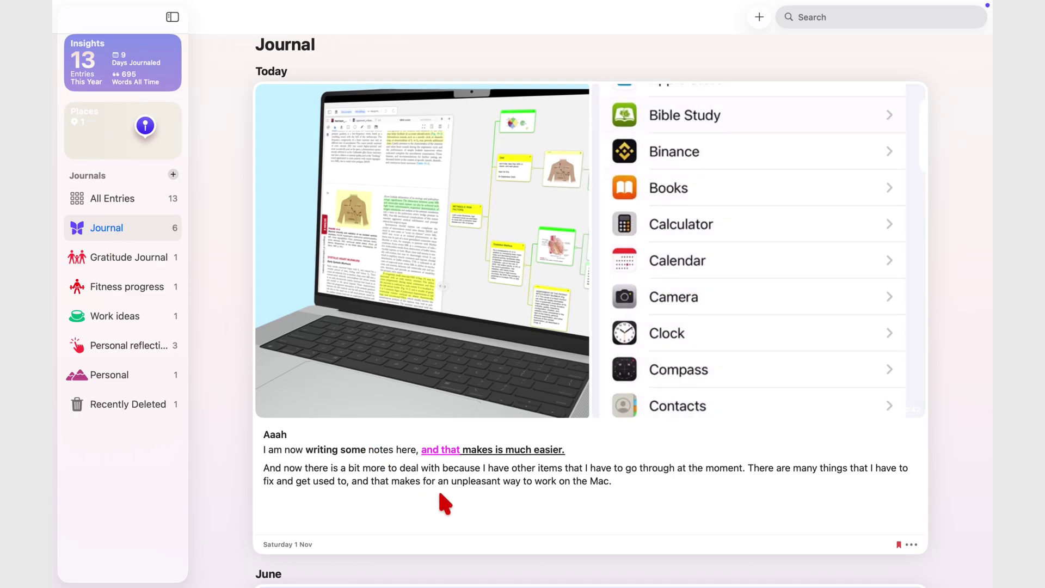
double_click(440, 495)
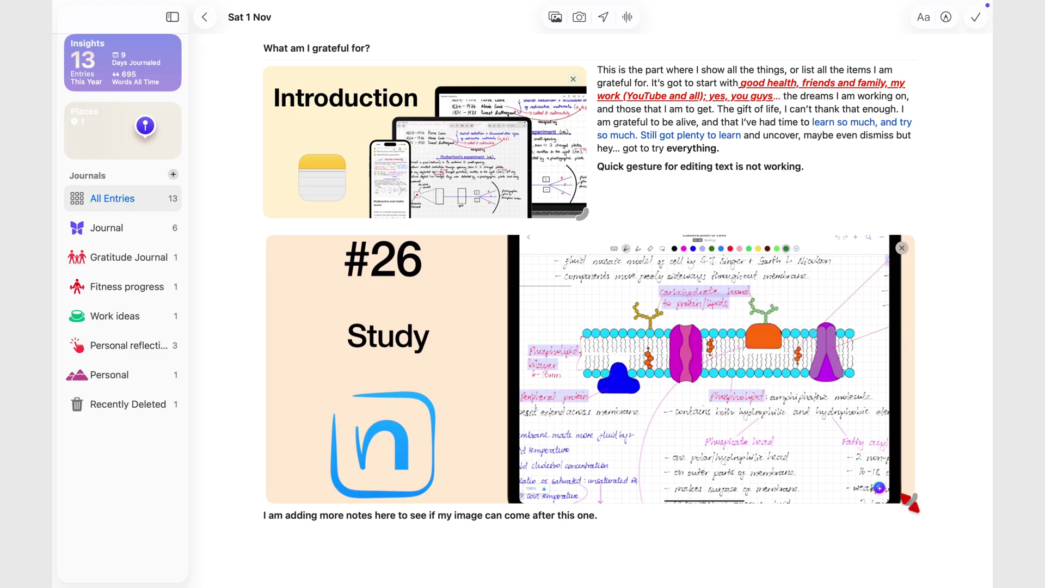
Shrink the #26 Study image and drop it to the right of the text.
drag(909, 501, 615, 433)
drag(406, 290, 673, 311)
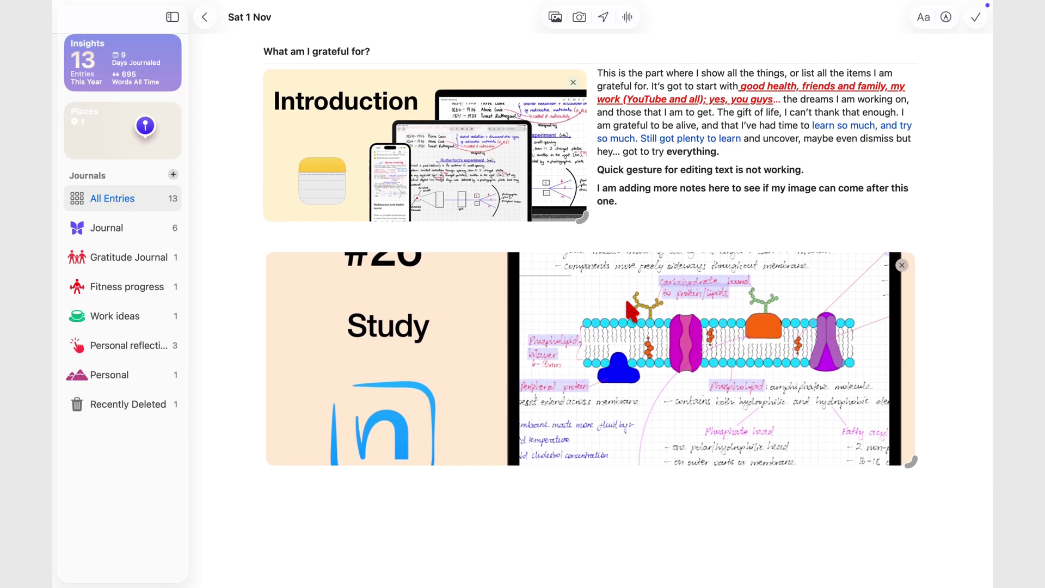
drag(659, 227, 633, 226)
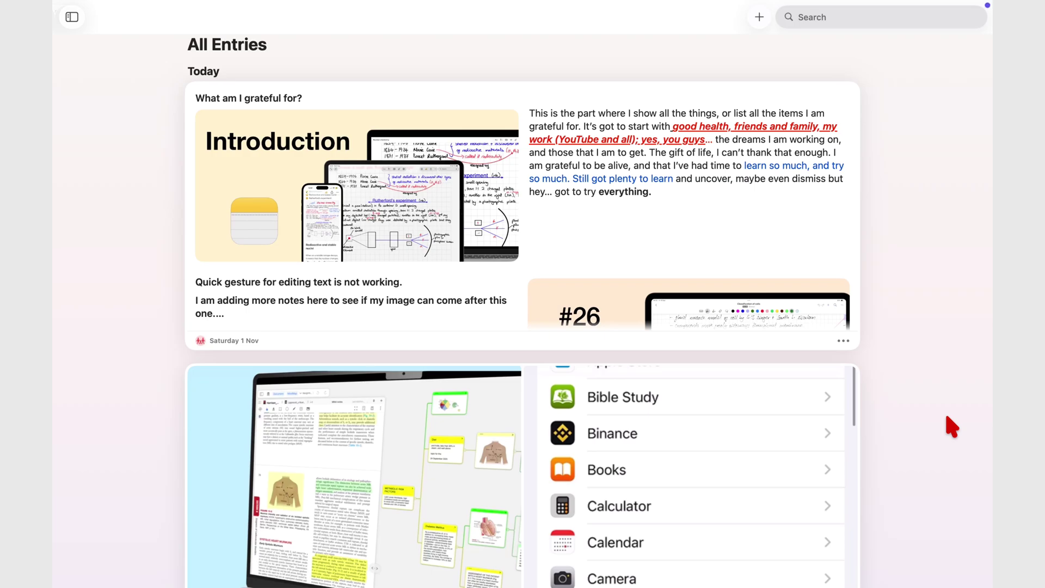
mouse_move(198, 7)
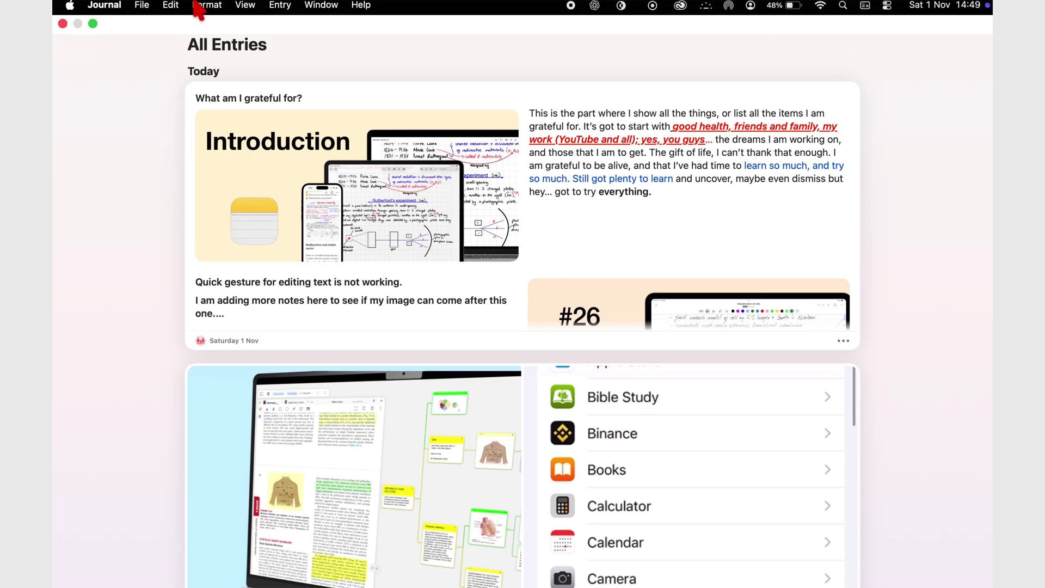
click(140, 10)
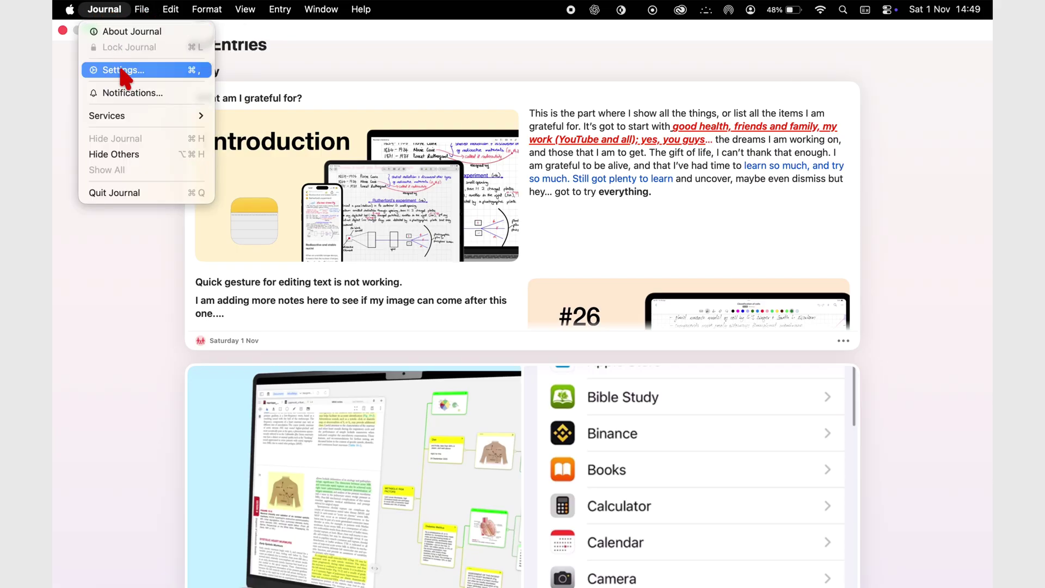
click(121, 71)
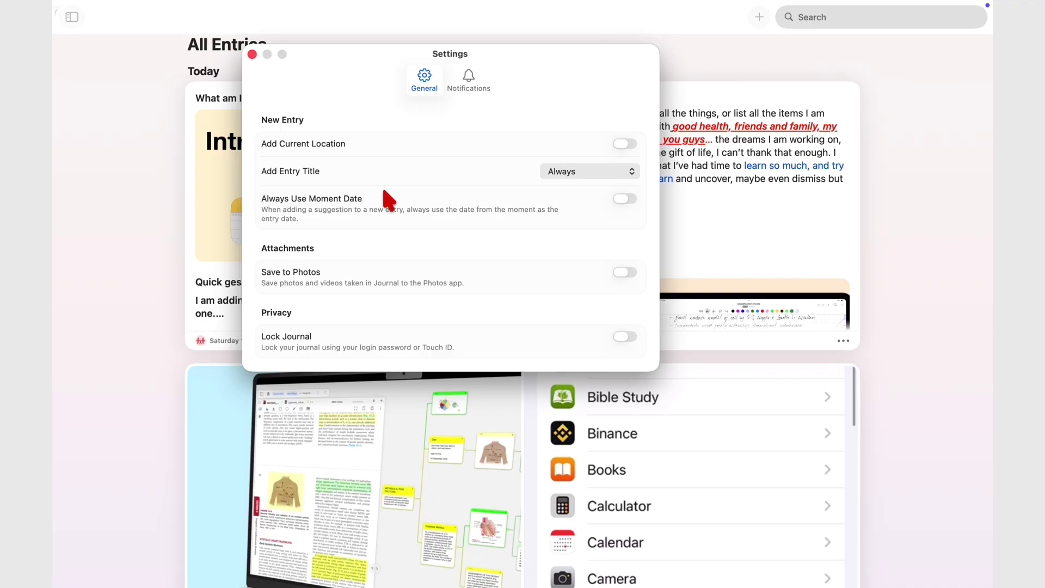
click(468, 82)
click(252, 55)
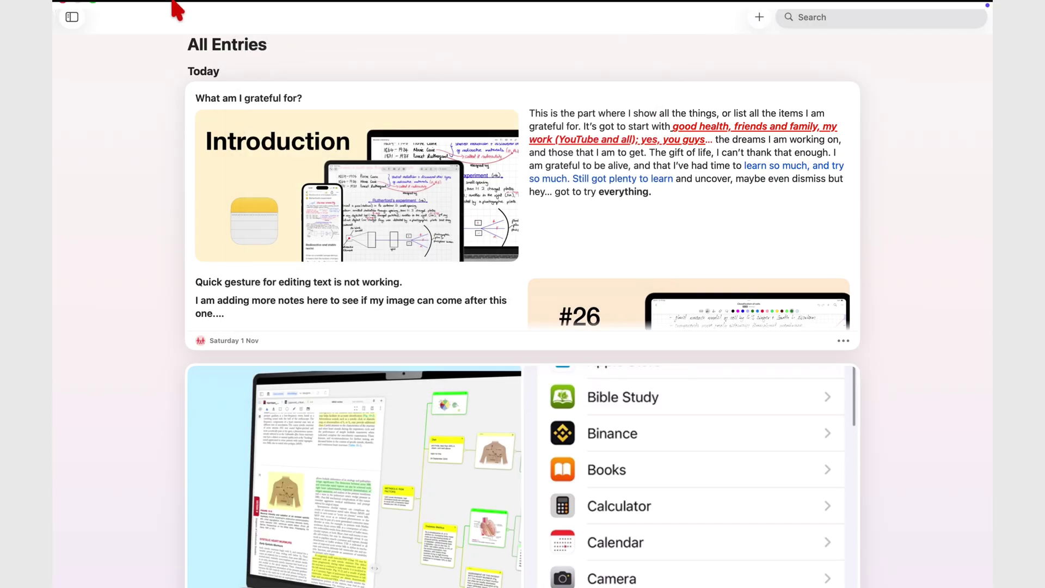
click(208, 11)
mouse_move(251, 8)
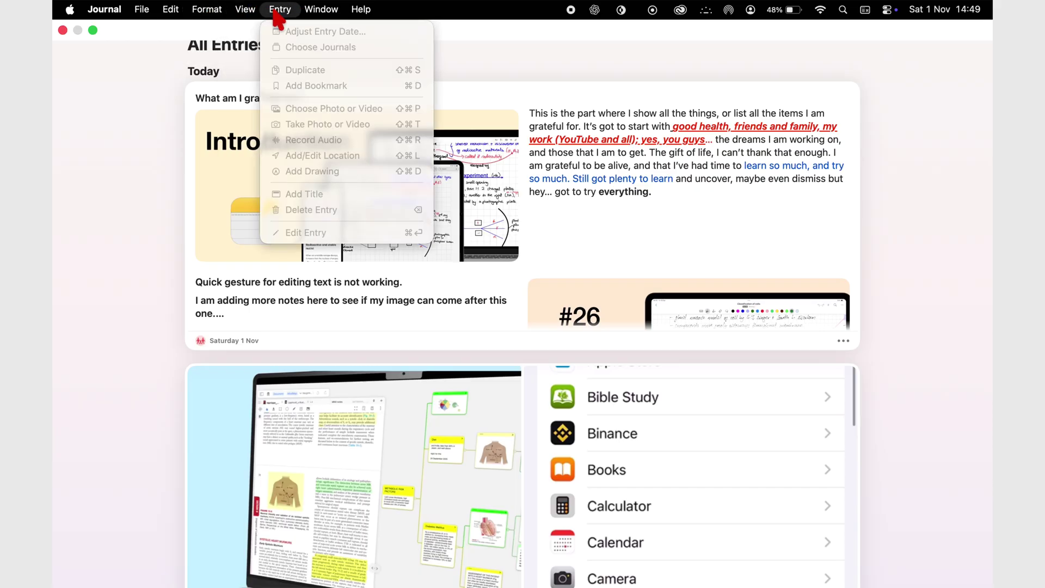
Log the mood as Excited, influenced by Spirituality, Family and Work.
mouse_move(315, 9)
click(206, 219)
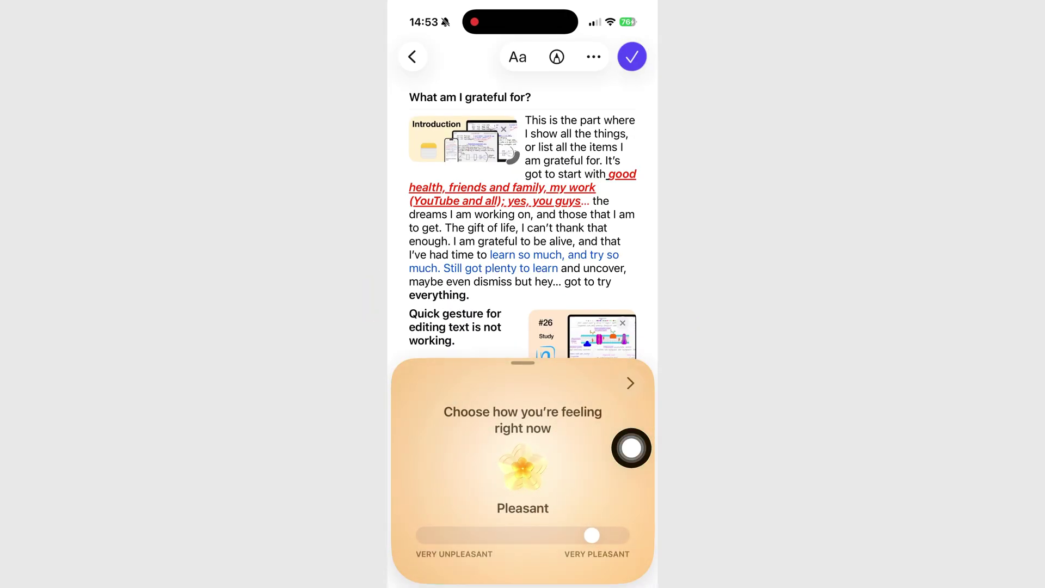
click(630, 384)
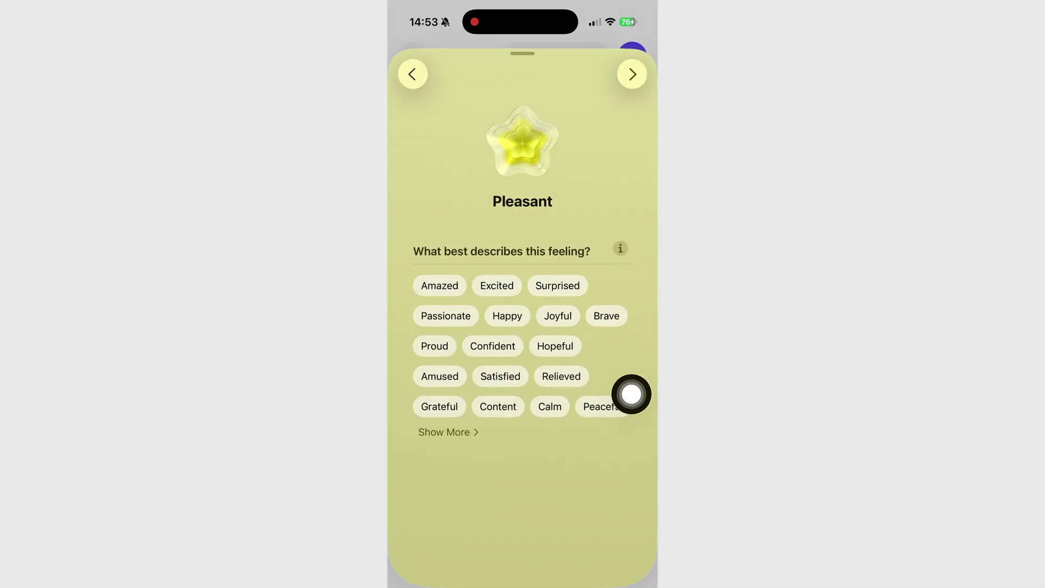
click(496, 281)
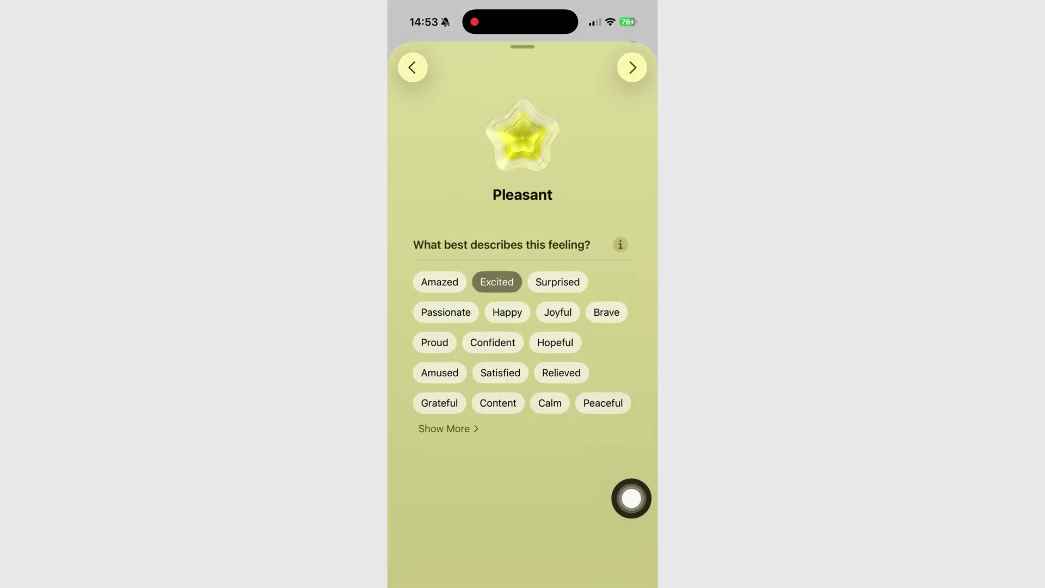
click(633, 67)
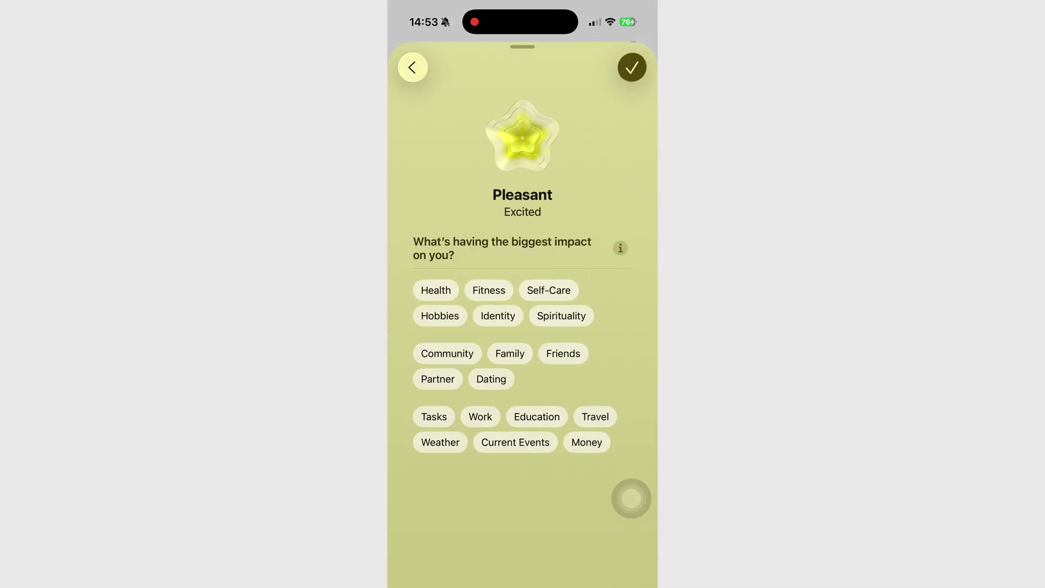
click(561, 315)
click(510, 354)
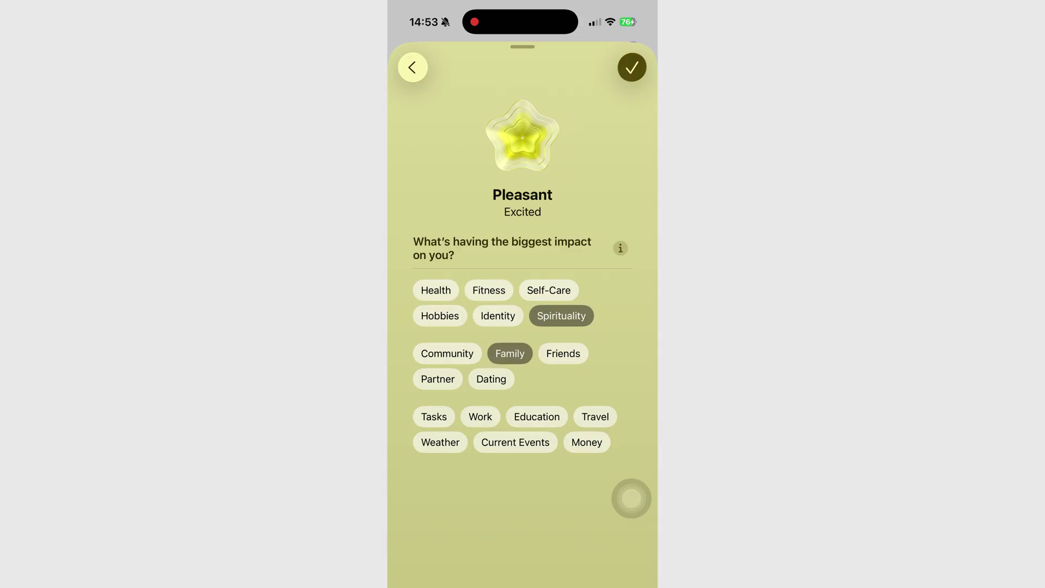
click(480, 416)
click(632, 68)
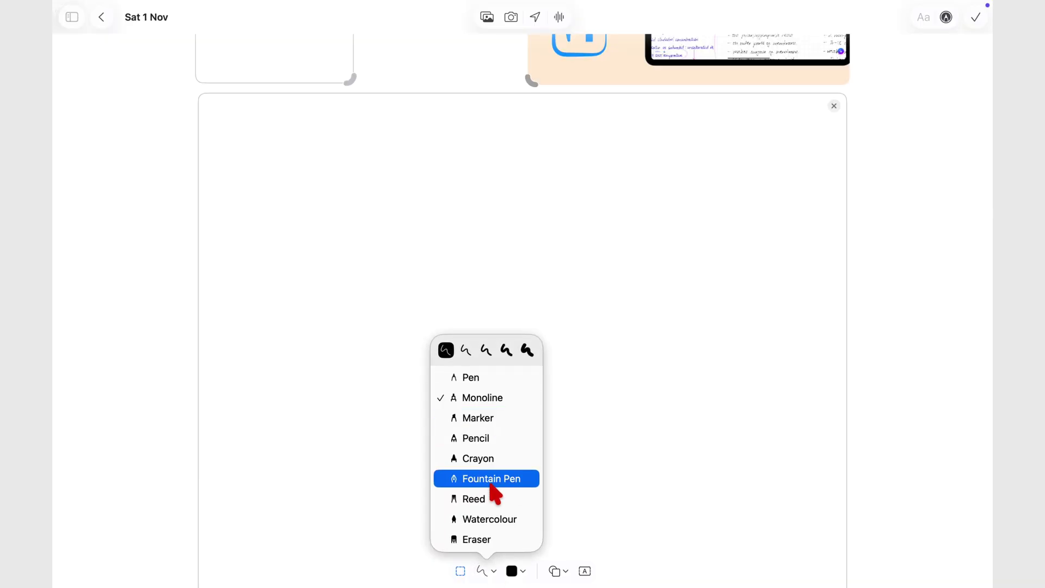
Switch to the Reed brush in dark indigo and write 'See' in the sketch.
click(479, 498)
click(511, 571)
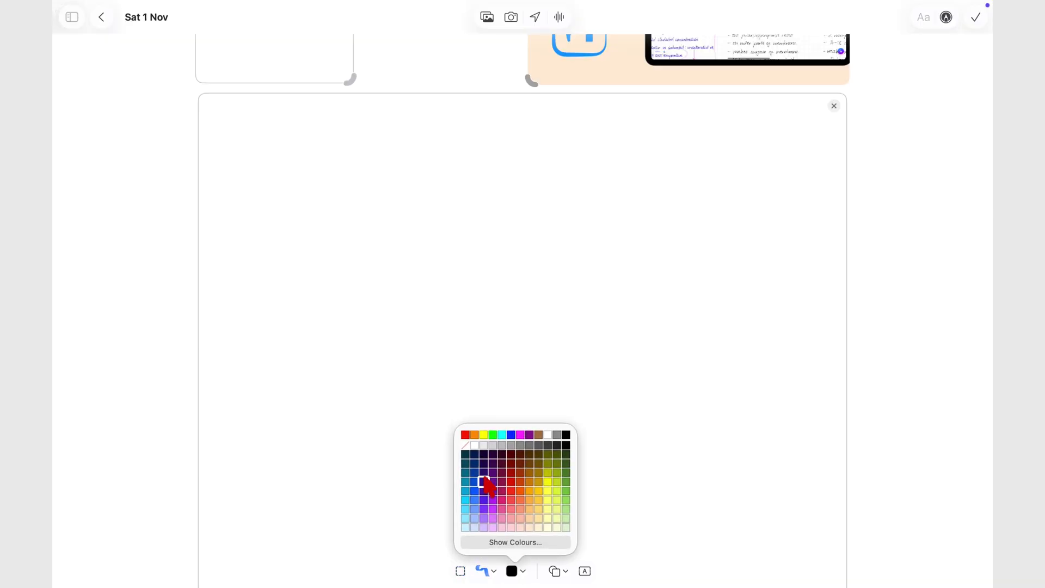
click(483, 518)
mouse_move(412, 210)
mouse_down()
mouse_move(307, 277)
mouse_move(316, 269)
mouse_up()
mouse_move(447, 259)
mouse_down()
mouse_move(502, 325)
mouse_move(483, 289)
mouse_move(574, 292)
mouse_move(685, 262)
mouse_up()
mouse_move(321, 382)
mouse_down()
mouse_move(322, 460)
mouse_move(409, 418)
mouse_up()
Write 'not' and 'Sure' below 'See' in indigo and finish the sketch.
drag(520, 398, 509, 405)
mouse_move(550, 354)
mouse_down()
mouse_move(550, 467)
mouse_move(611, 428)
mouse_up()
drag(484, 394, 597, 401)
drag(713, 267, 677, 340)
drag(706, 232, 729, 232)
scroll(691, 411, down, 3)
mouse_move(365, 302)
mouse_down()
mouse_move(319, 378)
mouse_move(302, 355)
mouse_up()
mouse_move(430, 304)
mouse_down()
mouse_move(517, 376)
mouse_move(563, 320)
mouse_move(698, 396)
mouse_move(751, 376)
mouse_up()
drag(443, 329, 525, 401)
click(976, 17)
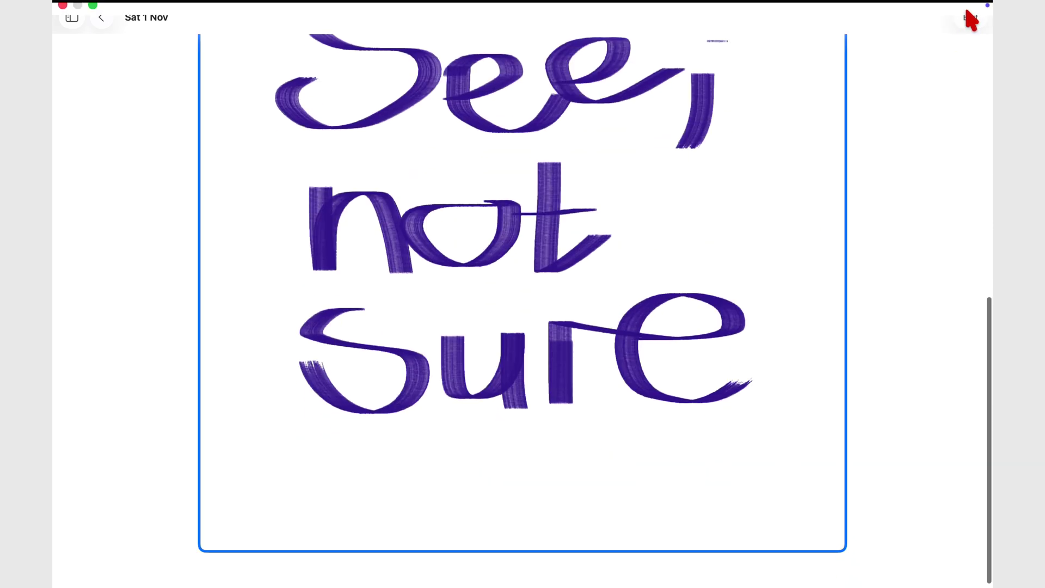
Reopen the entry, shrink the sketch, and handwrite 'Now handwriting' in red on the iPad.
click(972, 18)
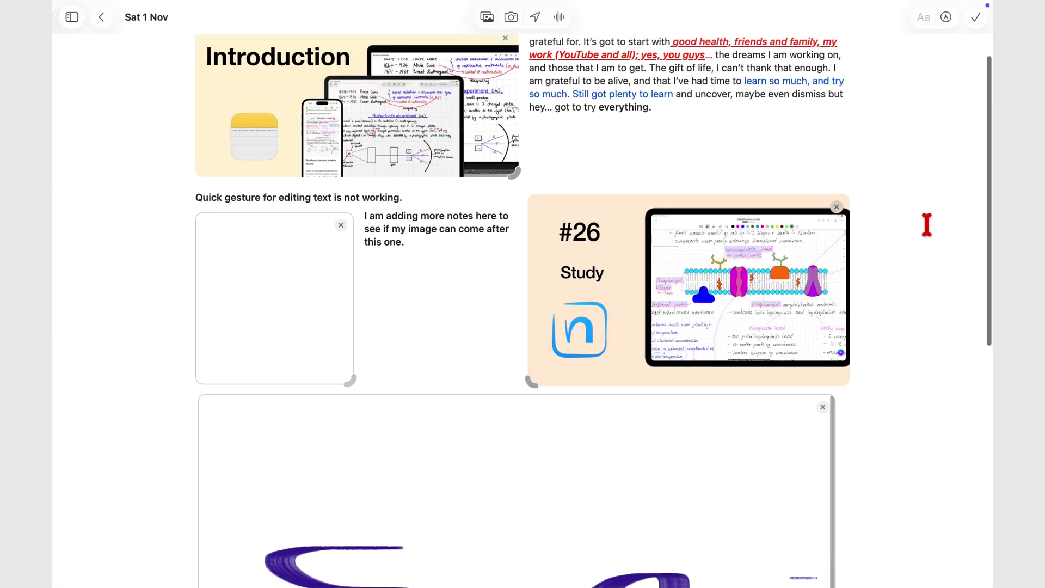
scroll(343, 264, up, 1)
mouse_move(343, 264)
mouse_down()
mouse_move(296, 309)
mouse_move(338, 267)
mouse_move(905, 553)
mouse_move(537, 549)
mouse_move(526, 559)
mouse_up()
scroll(648, 541, down, 3)
mouse_move(394, 235)
mouse_down()
mouse_move(426, 215)
mouse_move(585, 202)
mouse_move(610, 223)
mouse_move(696, 209)
mouse_move(815, 212)
mouse_up()
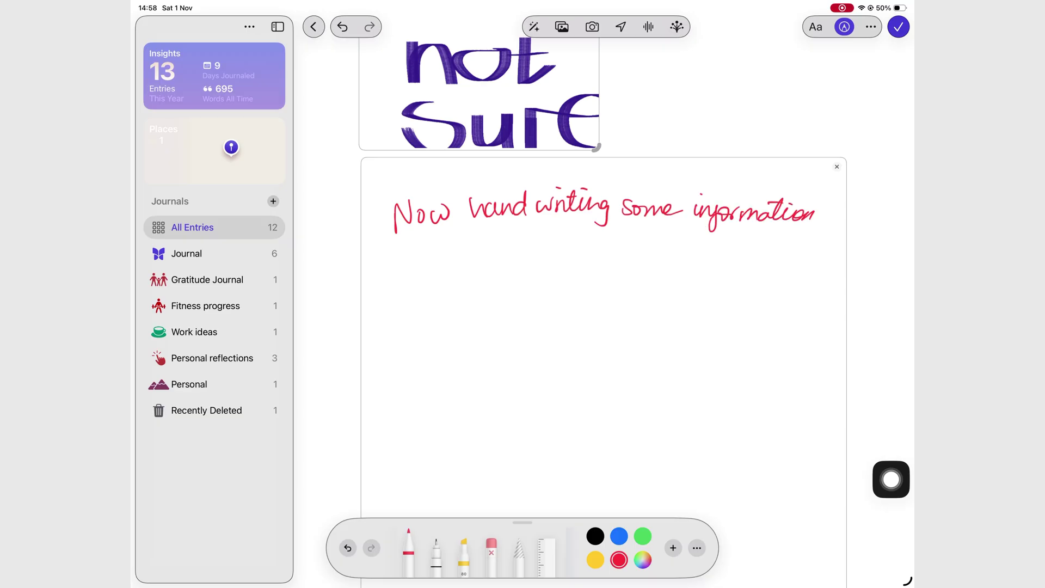
Handwrite the note's second line in red, erase stray letters, and finish it in black.
mouse_move(398, 256)
mouse_down()
mouse_move(434, 273)
mouse_move(714, 267)
mouse_move(727, 278)
mouse_move(786, 279)
mouse_move(393, 323)
mouse_move(561, 308)
mouse_move(640, 322)
mouse_move(724, 316)
mouse_move(394, 362)
mouse_move(637, 369)
mouse_up()
click(491, 550)
click(409, 550)
click(595, 537)
click(898, 27)
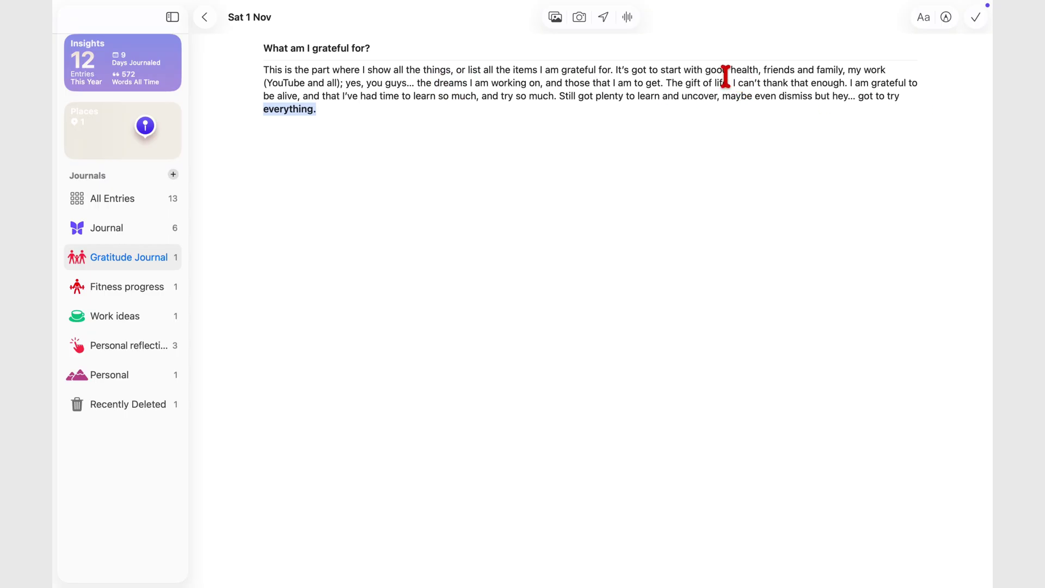
Make 'good health … you guys' bold, underlined and italic, then deselect it.
mouse_move(704, 70)
mouse_down()
mouse_move(375, 87)
mouse_move(317, 69)
mouse_move(339, 90)
mouse_move(401, 103)
mouse_move(404, 86)
mouse_up()
key(super+b)
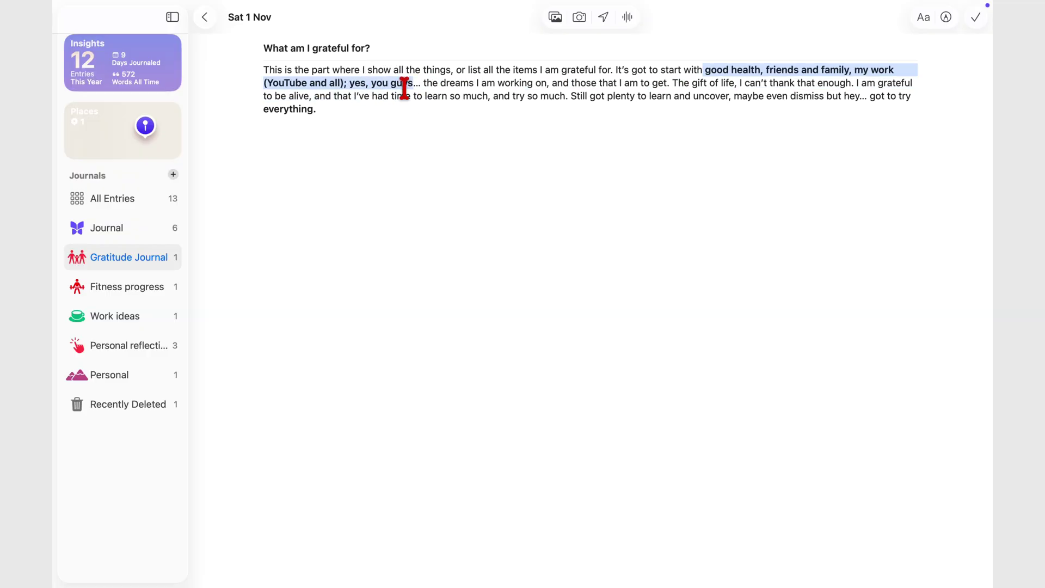
key(super+u)
key(super+i)
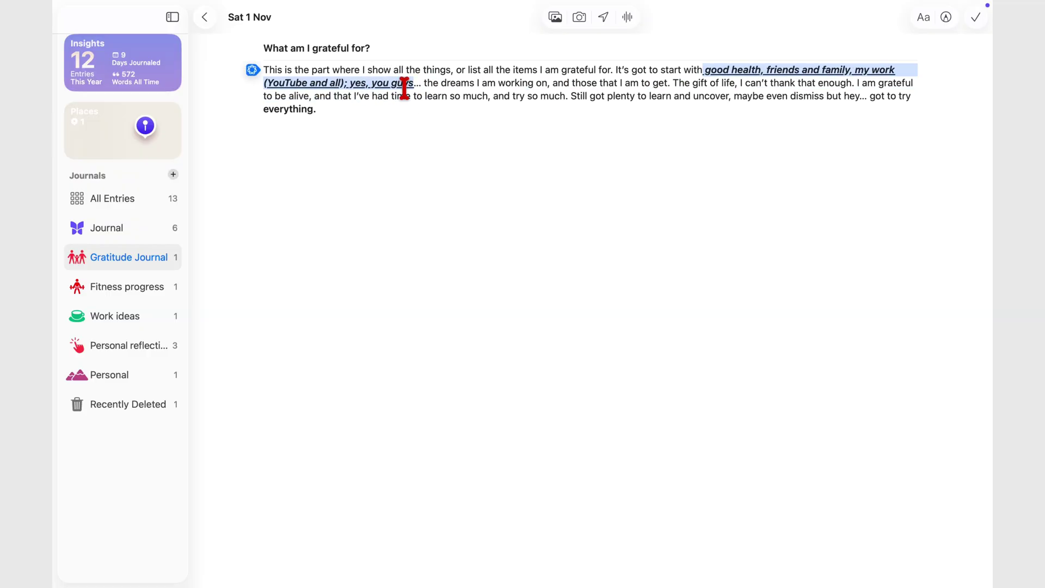
click(504, 77)
mouse_move(515, 7)
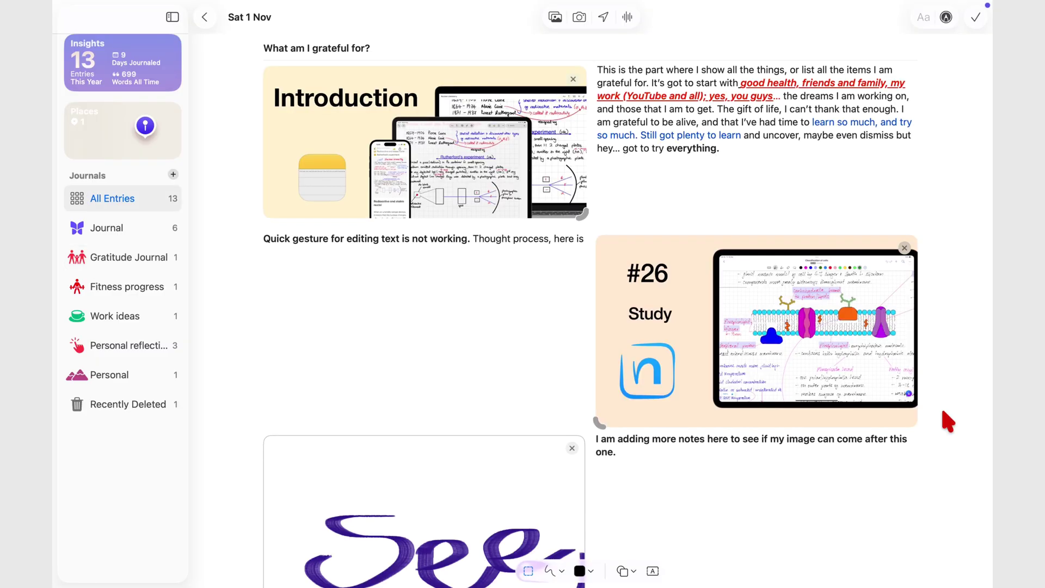
scroll(948, 420, down, 4)
scroll(948, 420, down, 6)
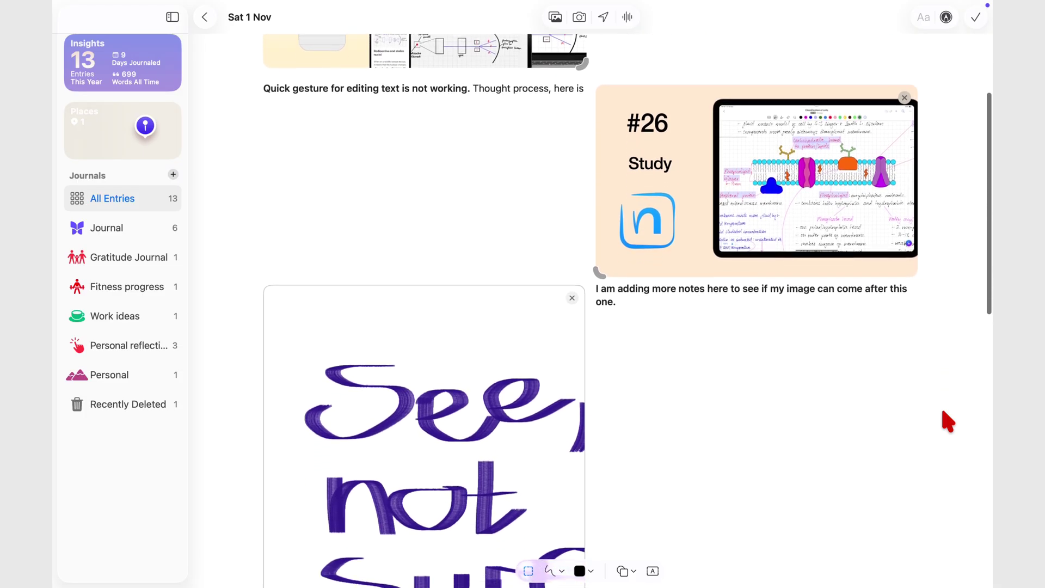
scroll(948, 421, down, 9)
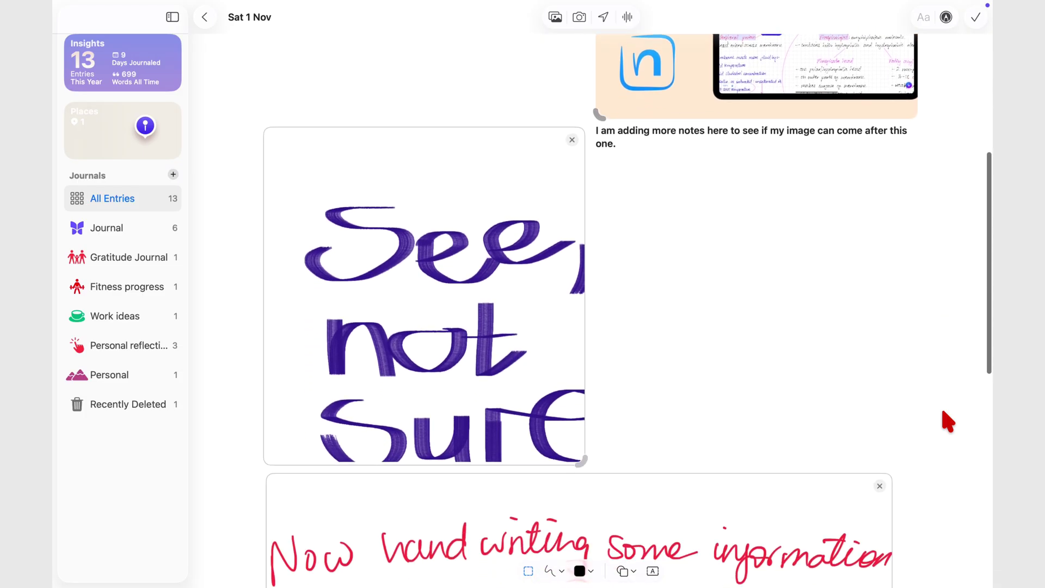
scroll(948, 421, down, 11)
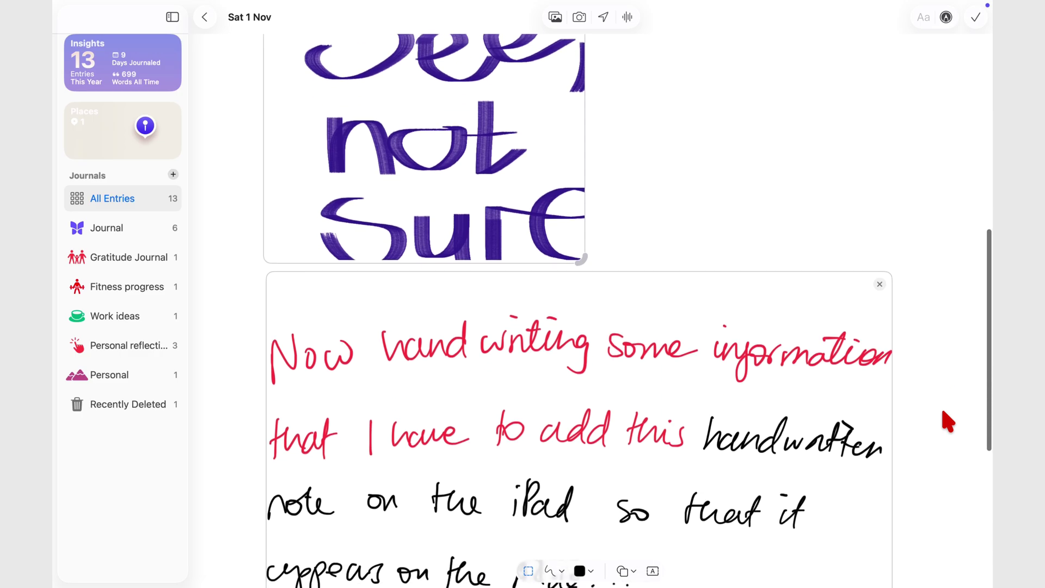
scroll(948, 421, down, 5)
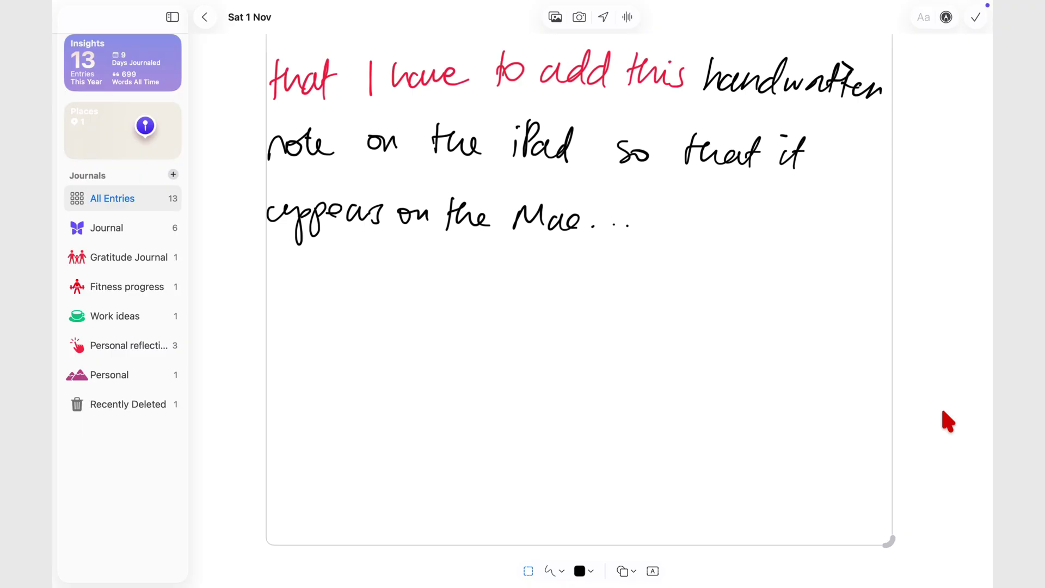
scroll(948, 421, up, 15)
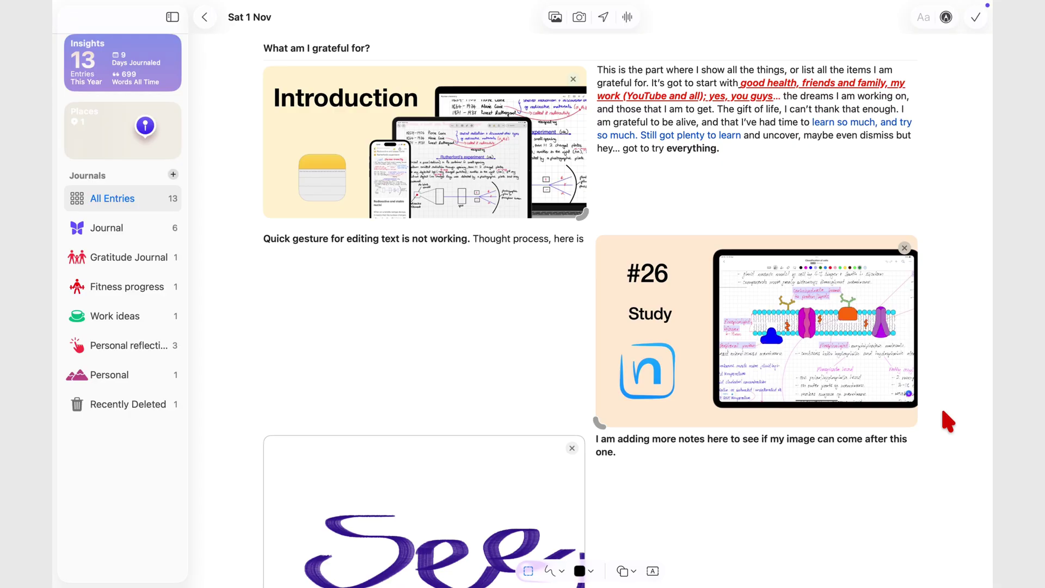
scroll(948, 421, up, 2)
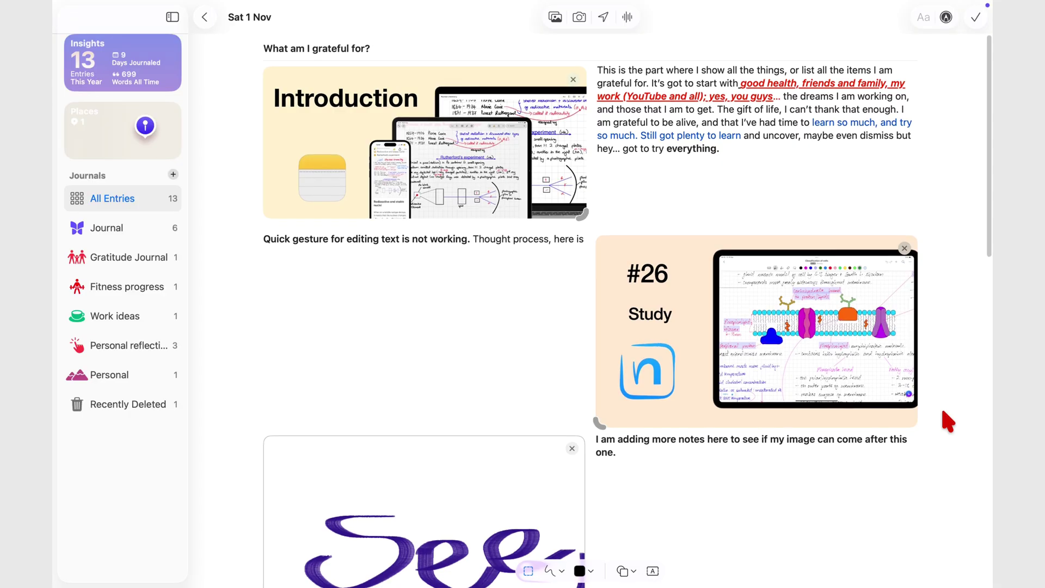